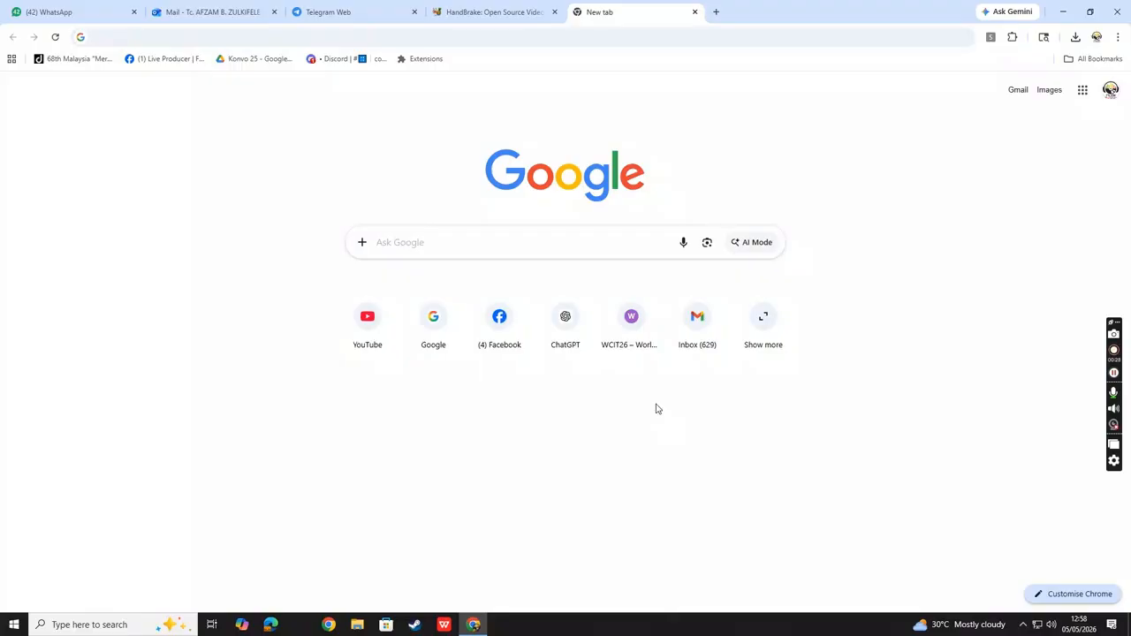
# - Show the desktop, shift the draft 3 video to a clear spot, and examine the file size in its properties
pyautogui.click(1063, 11)
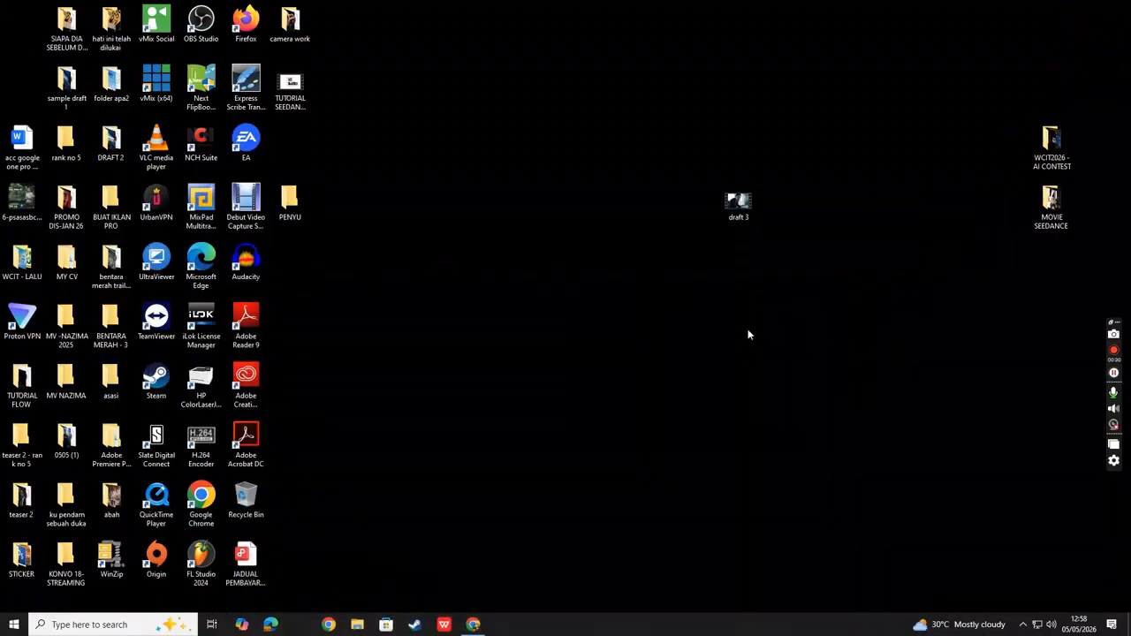
pyautogui.moveTo(739, 203); pyautogui.dragTo(636, 221)
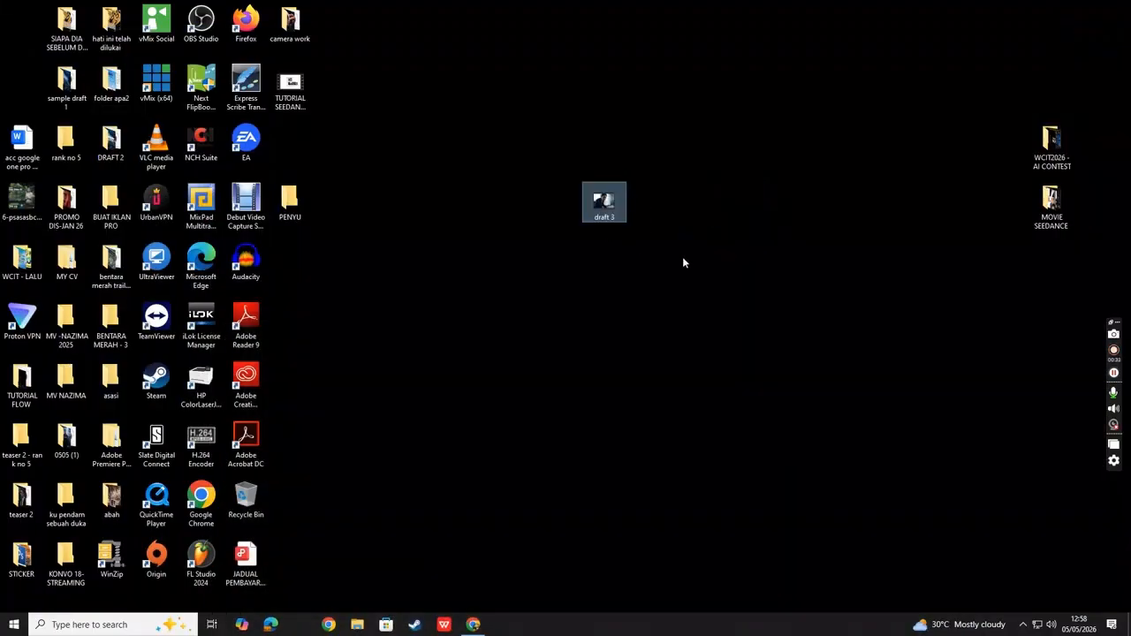
pyautogui.rightClick(599, 205)
pyautogui.click(642, 603)
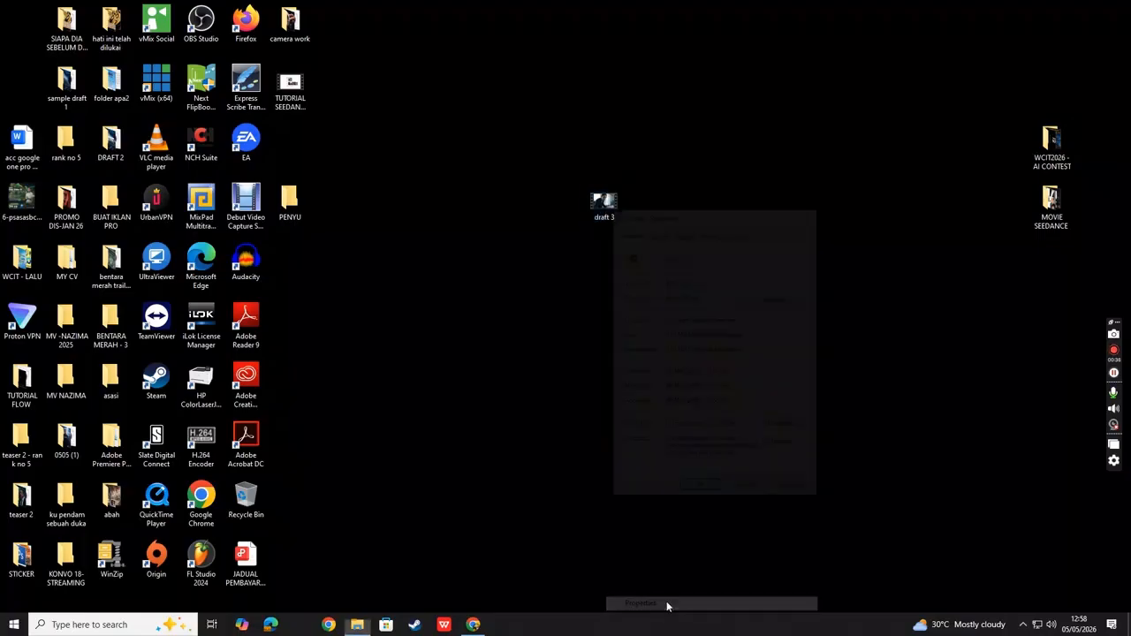
pyautogui.moveTo(665, 335); pyautogui.dragTo(691, 338)
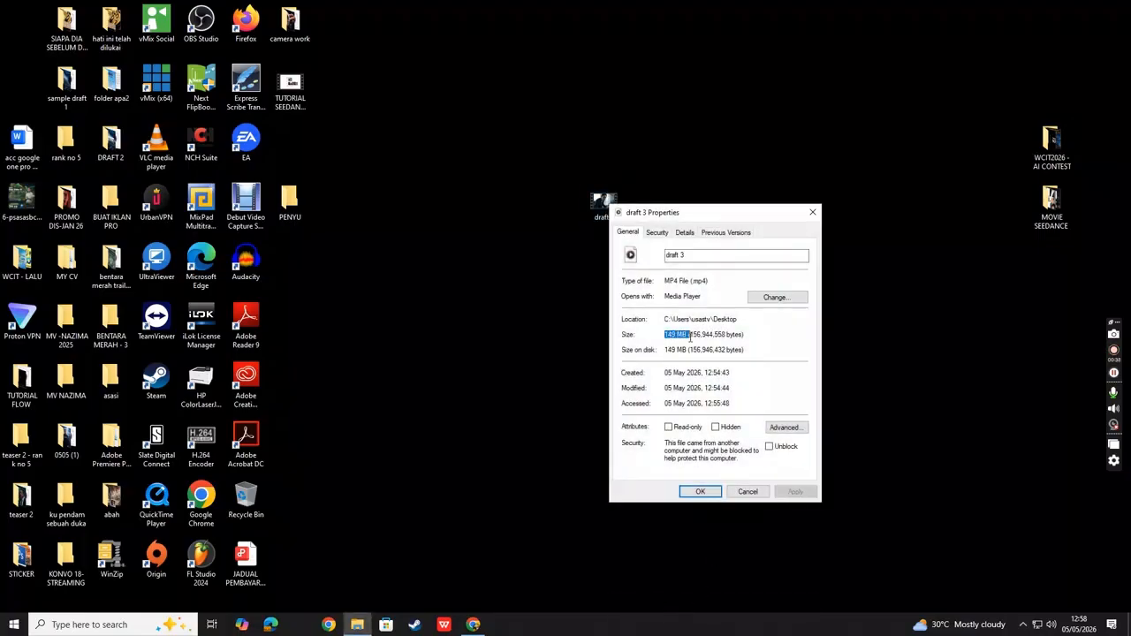
pyautogui.click(748, 492)
# - Play the draft 3 video, skip ahead through it to preview the footage, and close the player
pyautogui.doubleClick(602, 202)
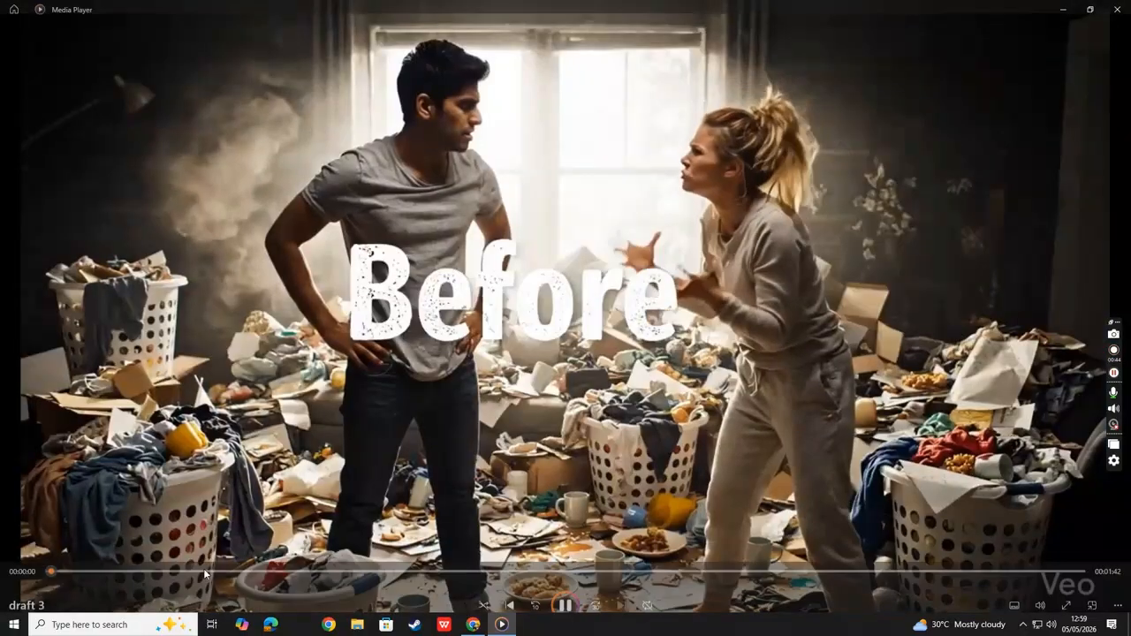
pyautogui.click(179, 554)
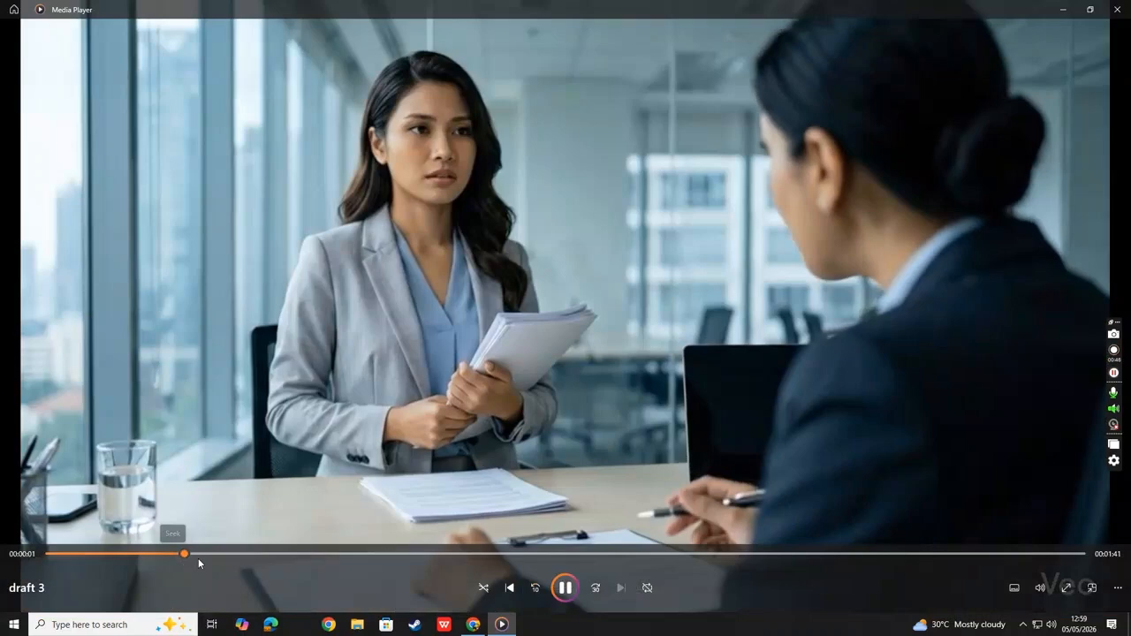
pyautogui.click(279, 554)
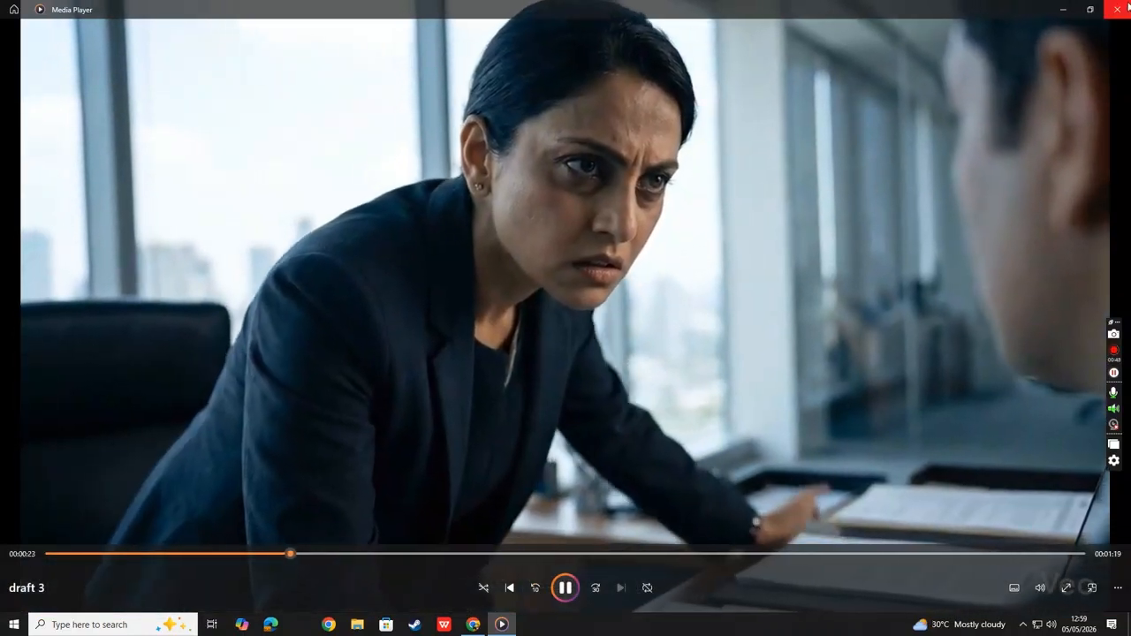
pyautogui.hotkey('alt', 'F4')
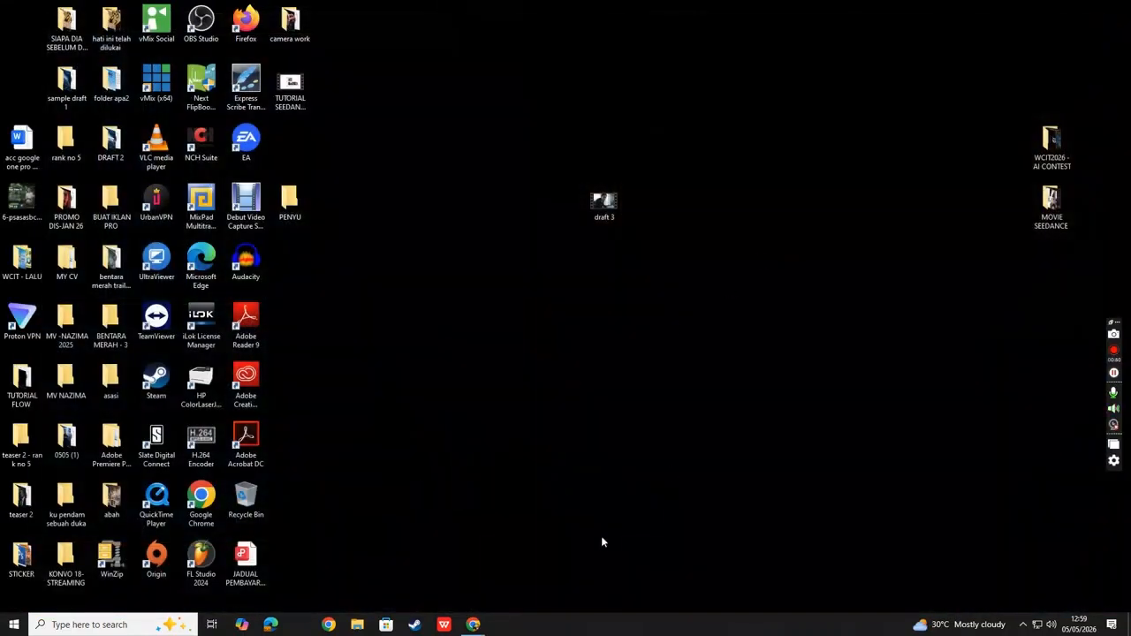
# - Reopen the draft 3 video's properties, highlight its size value, and close the properties without changes
pyautogui.rightClick(606, 200)
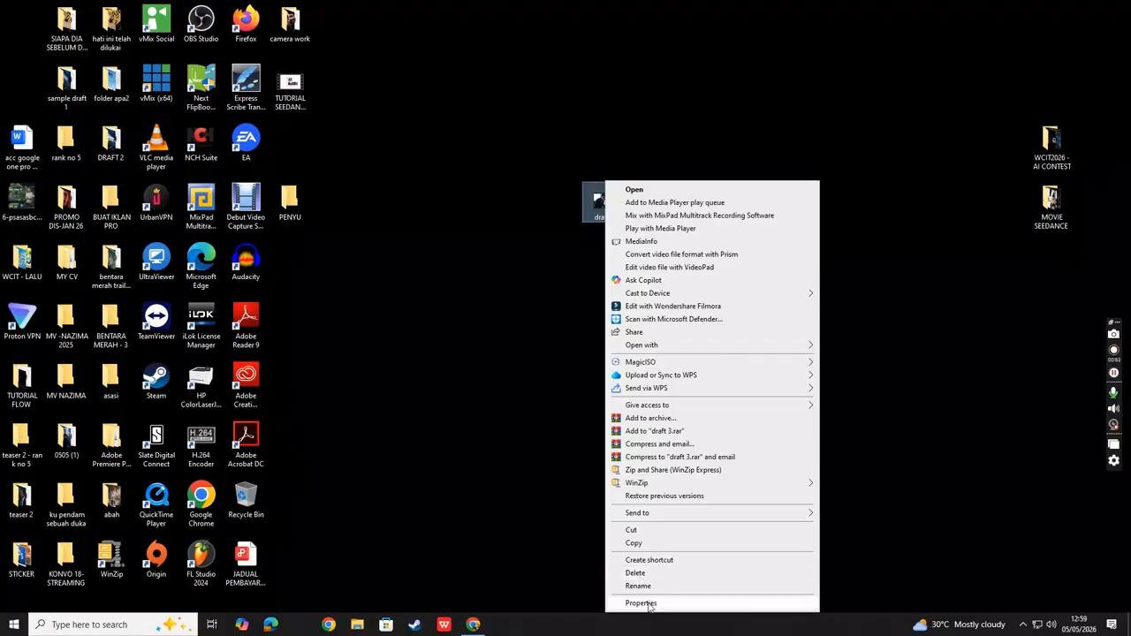
pyautogui.click(640, 602)
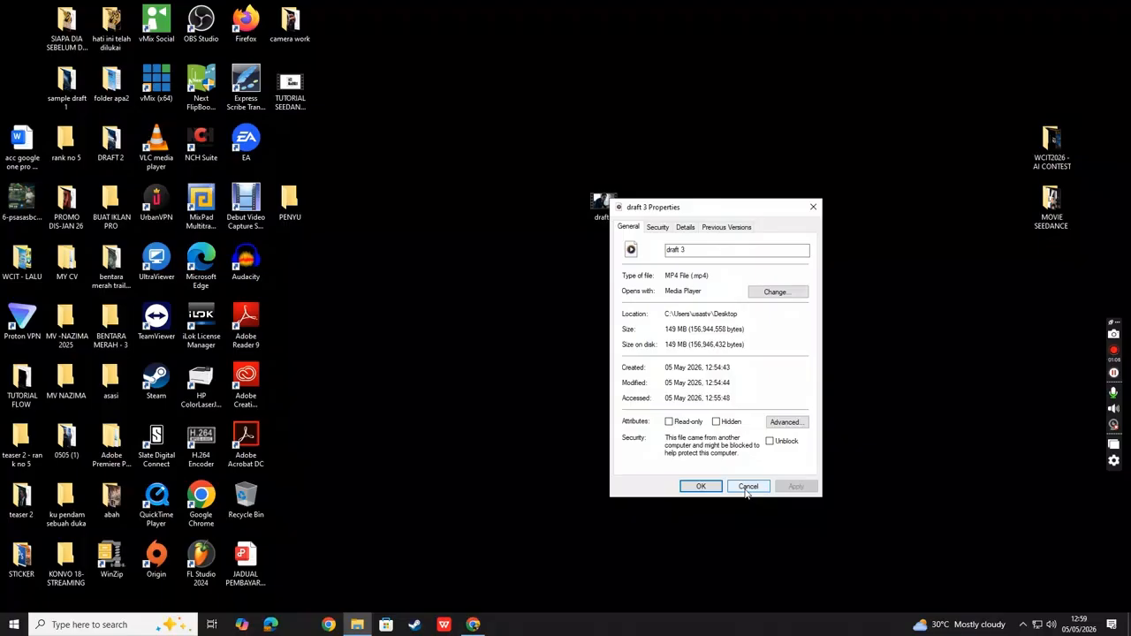
pyautogui.click(746, 487)
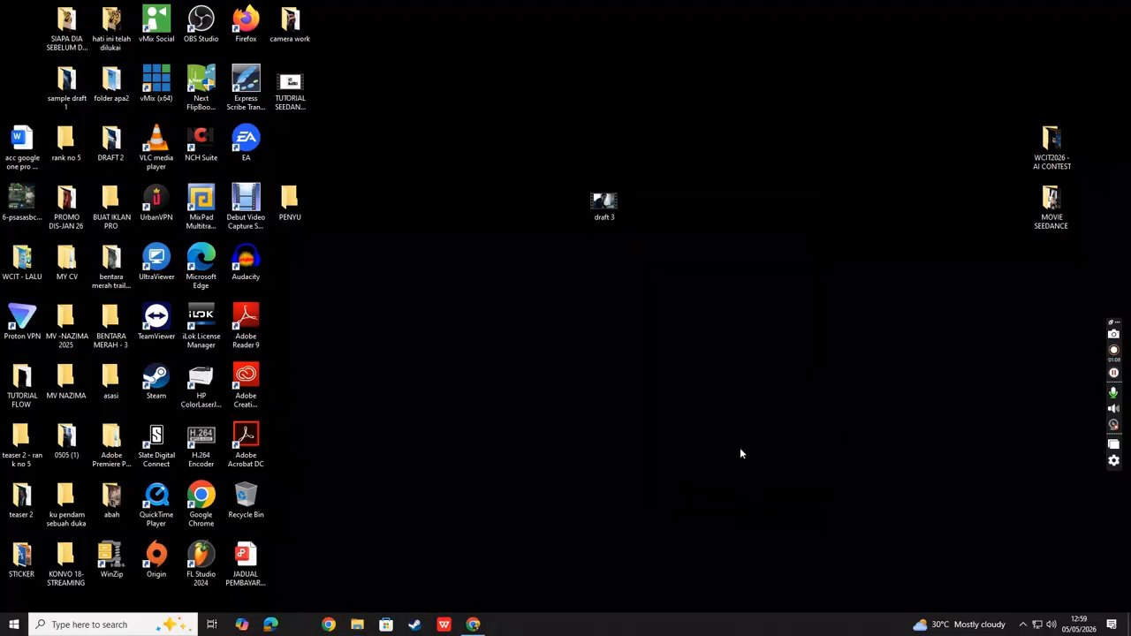
pyautogui.rightClick(610, 207)
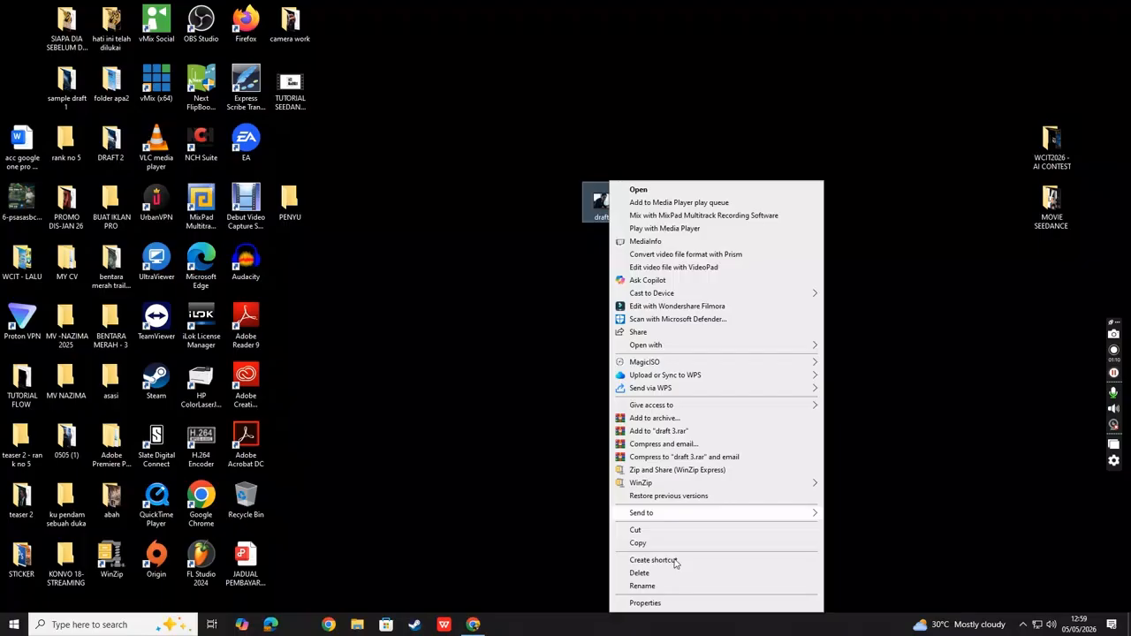
pyautogui.click(670, 604)
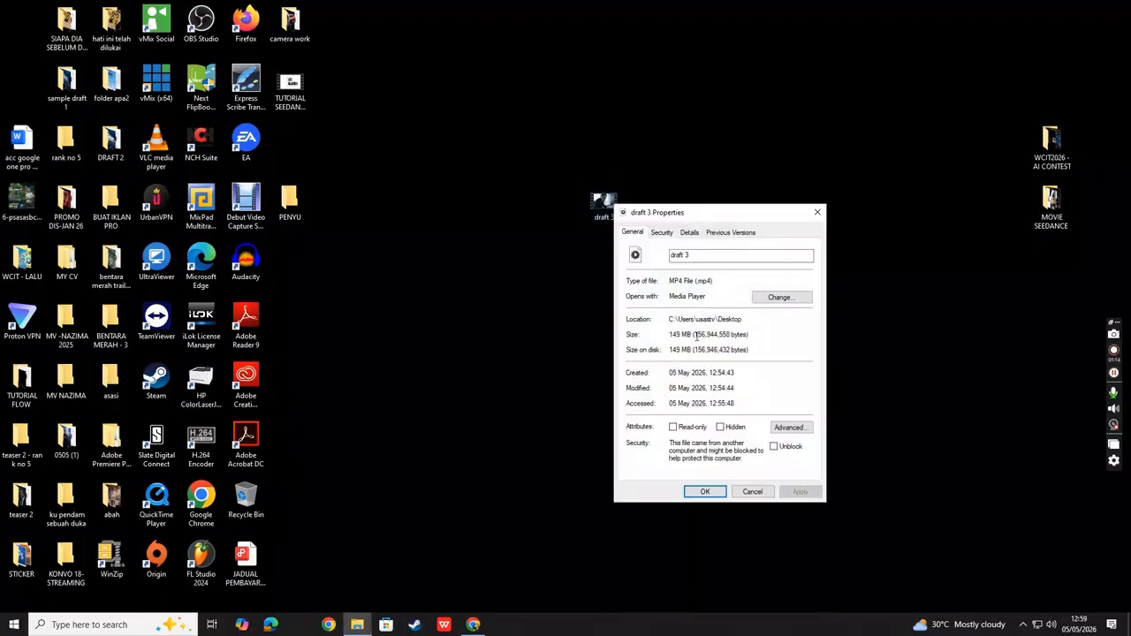
pyautogui.moveTo(671, 336); pyautogui.dragTo(693, 337)
pyautogui.click(752, 492)
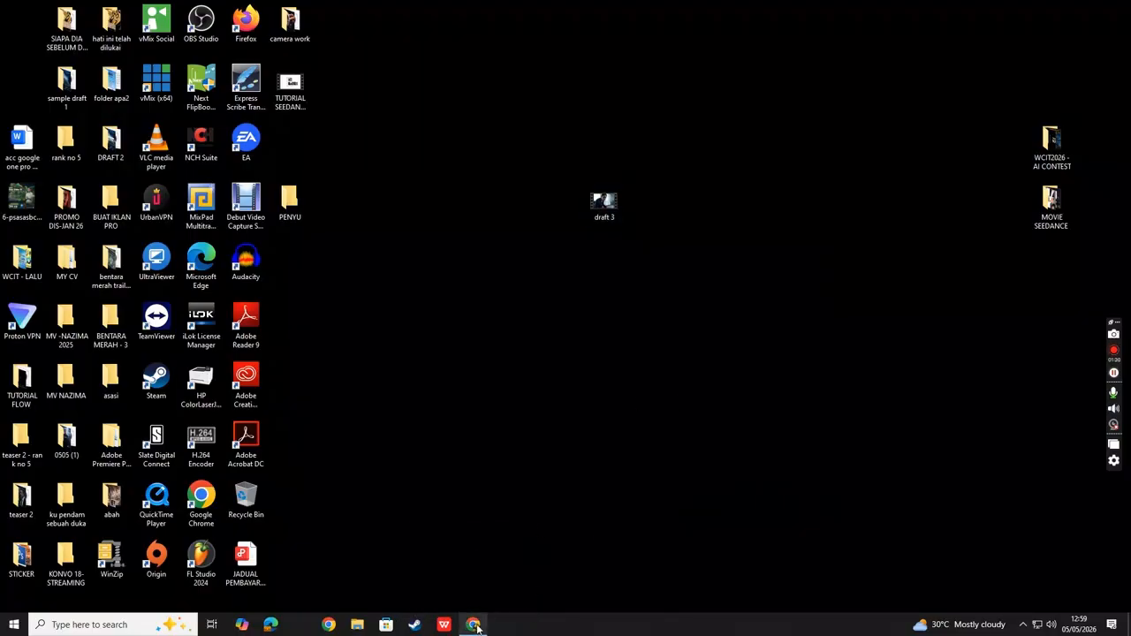
# - Switch to Chrome, search Google for handbrake, and open the official HandBrake website at handbrake.fr
pyautogui.click(476, 626)
pyautogui.click(568, 245)
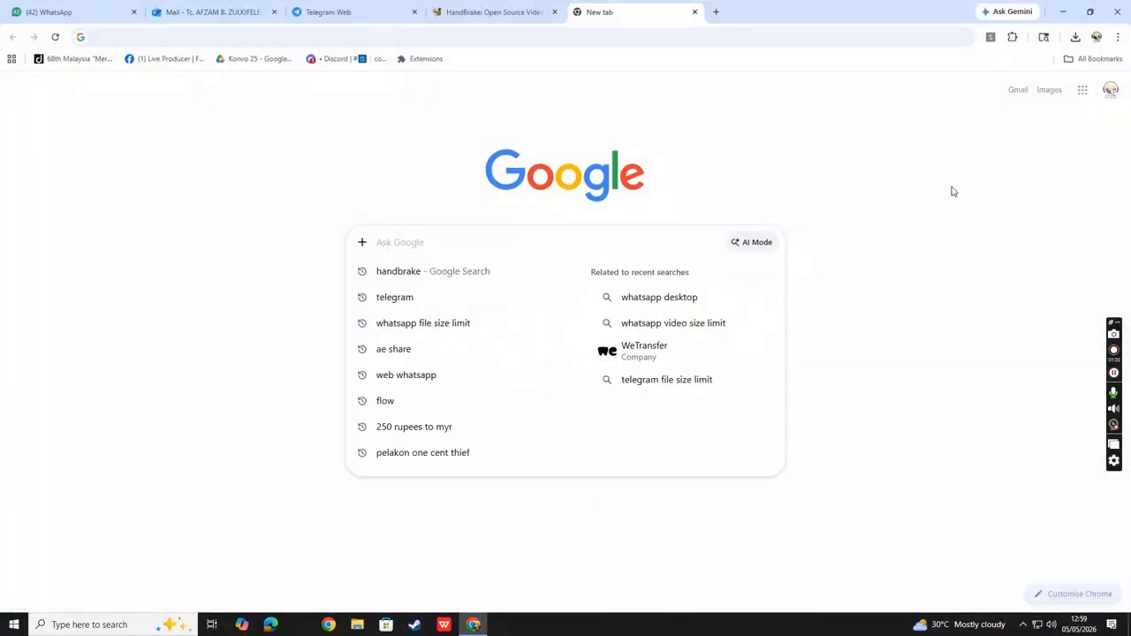
pyautogui.write('handra')
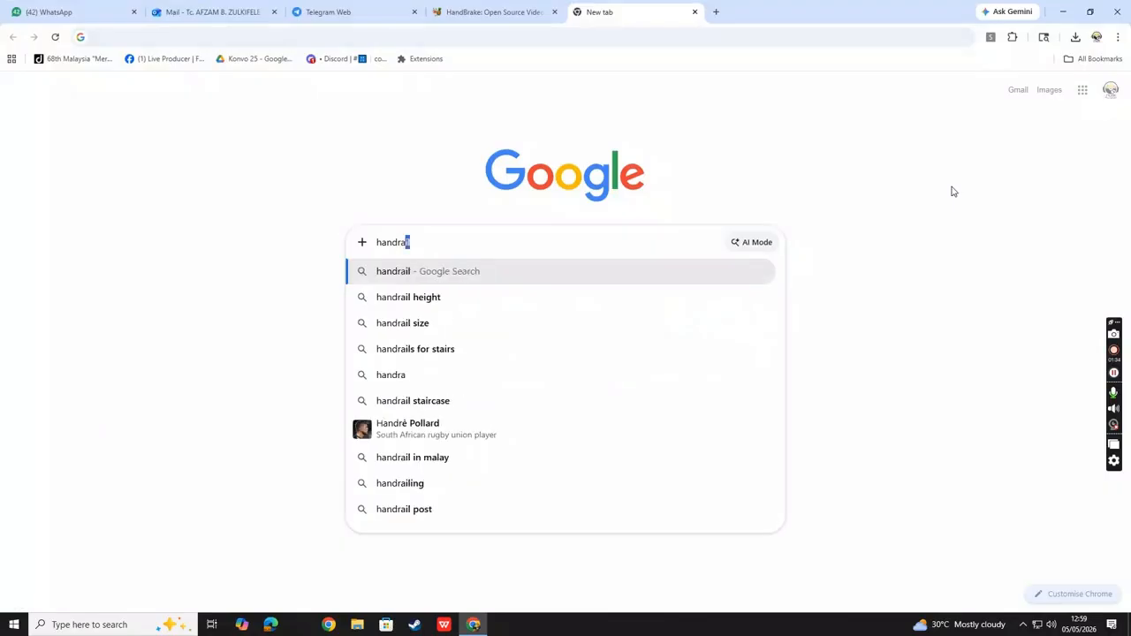
pyautogui.press('BackSpace')
pyautogui.press('BackSpace')
pyautogui.write('brake')
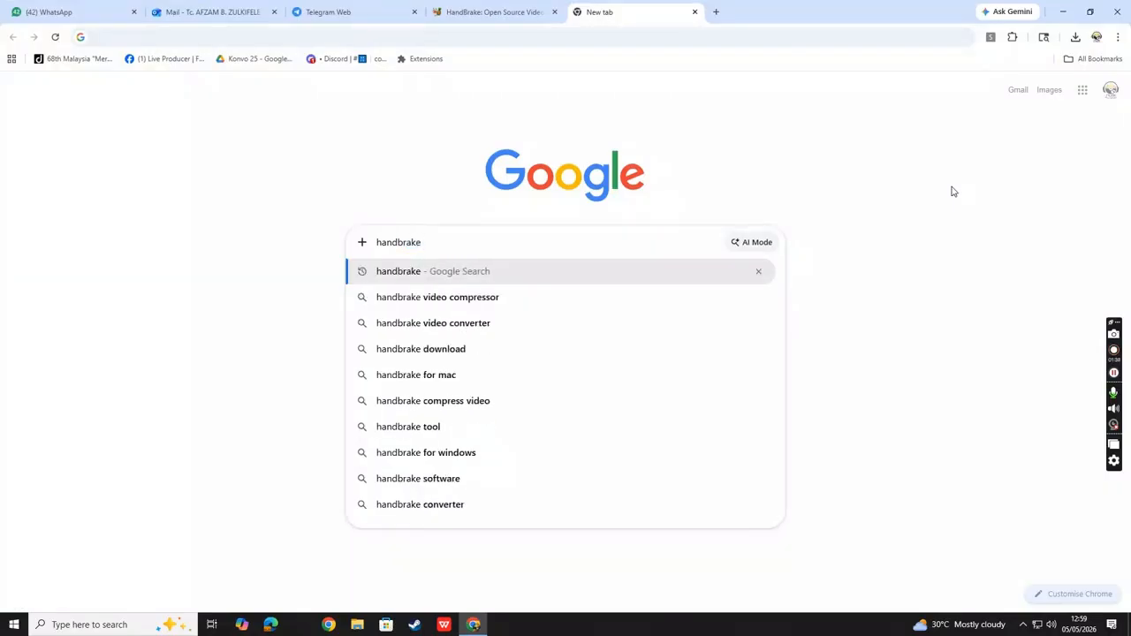
pyautogui.press('Return')
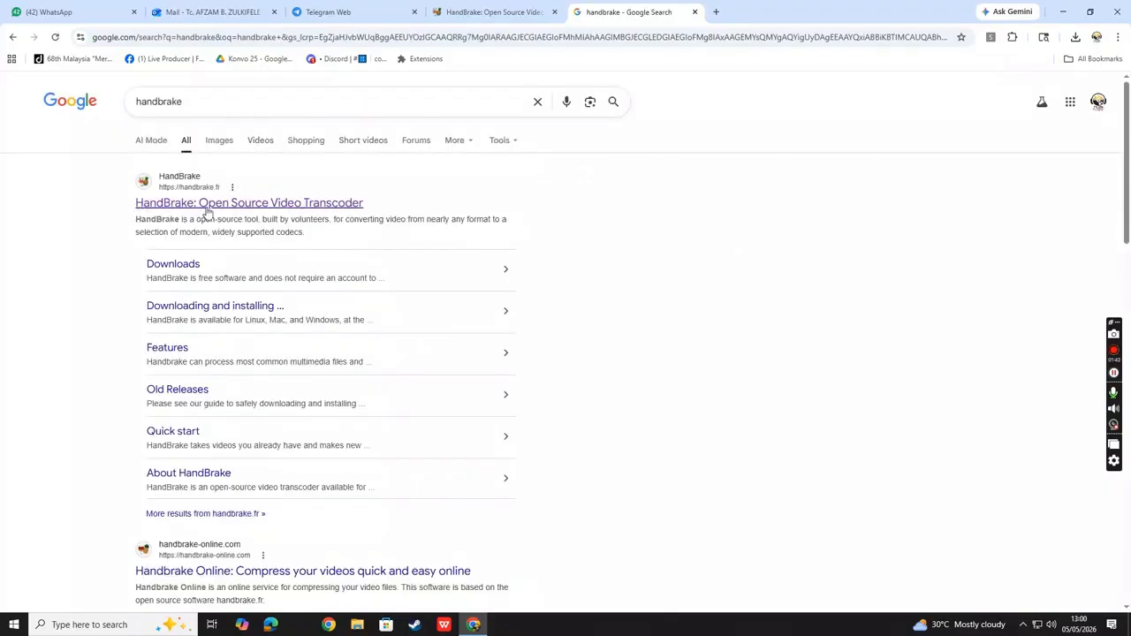
pyautogui.click(299, 204)
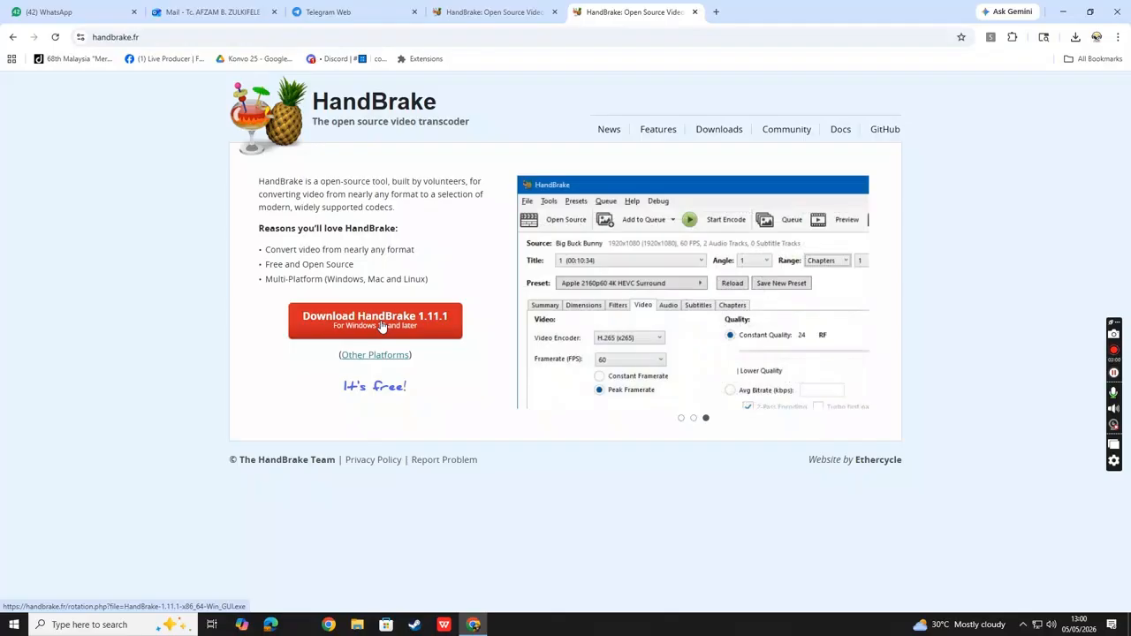
# - Look over the HandBrake downloads for other platforms and return to the site's home page
pyautogui.click(378, 356)
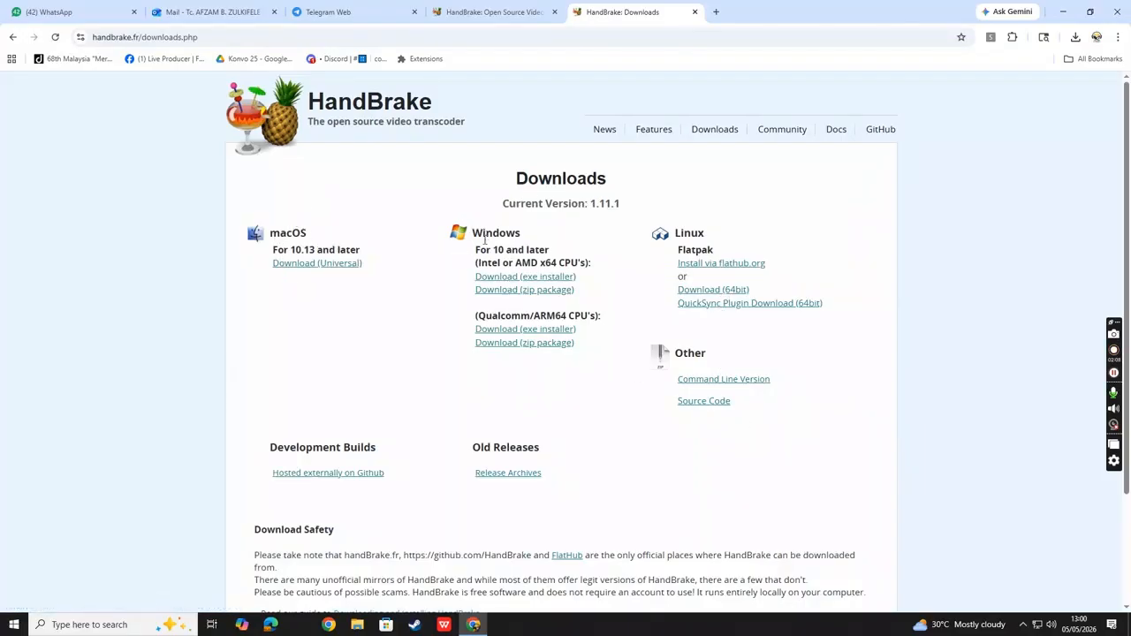
pyautogui.click(16, 38)
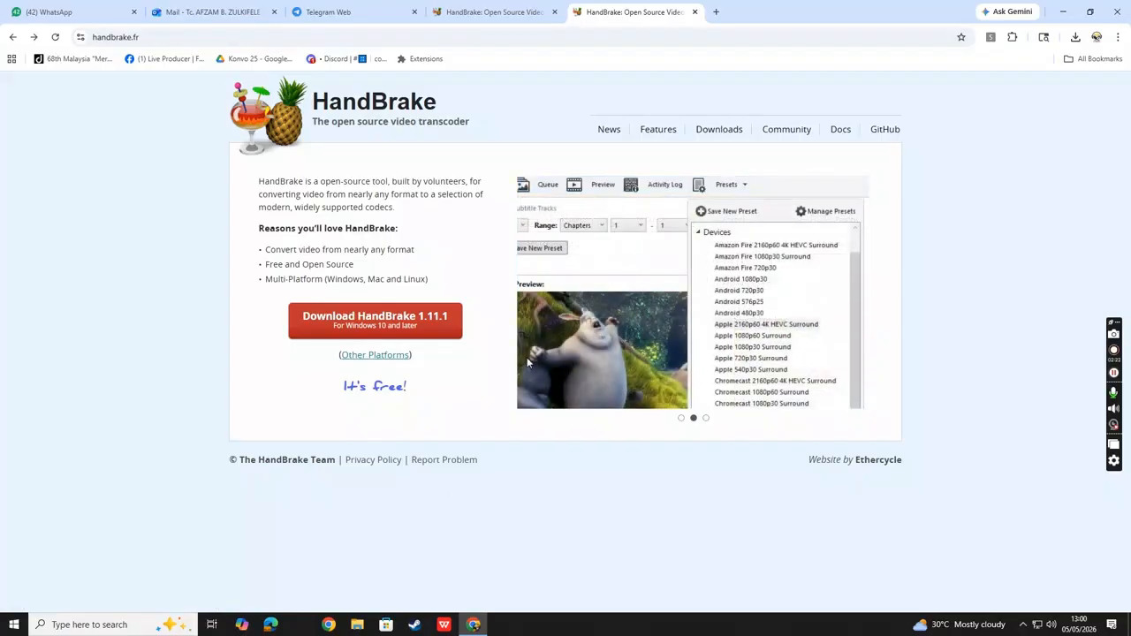
pyautogui.click(1063, 12)
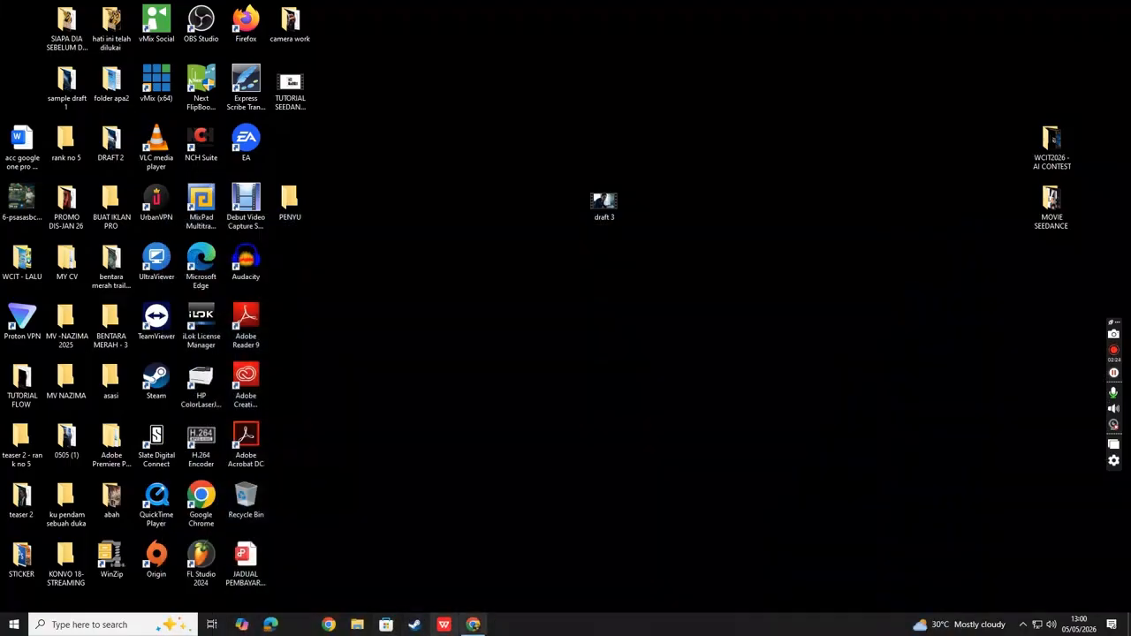
pyautogui.click(472, 625)
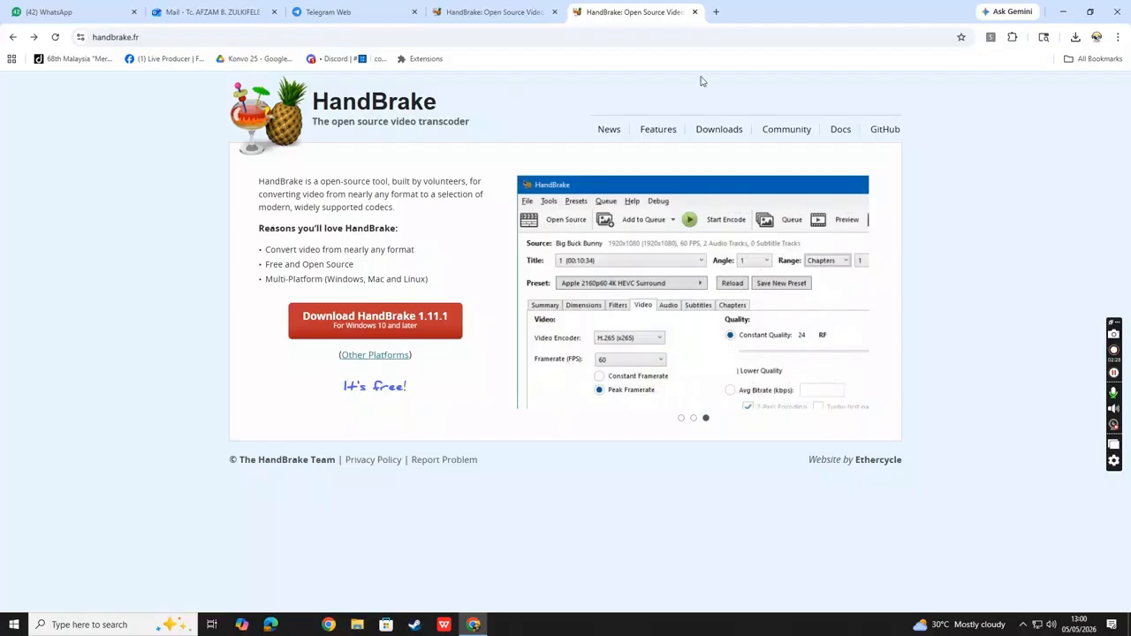
# - Find the installed HandBrake app with a Windows search for hand, launch it, and maximize its window
pyautogui.click(1063, 11)
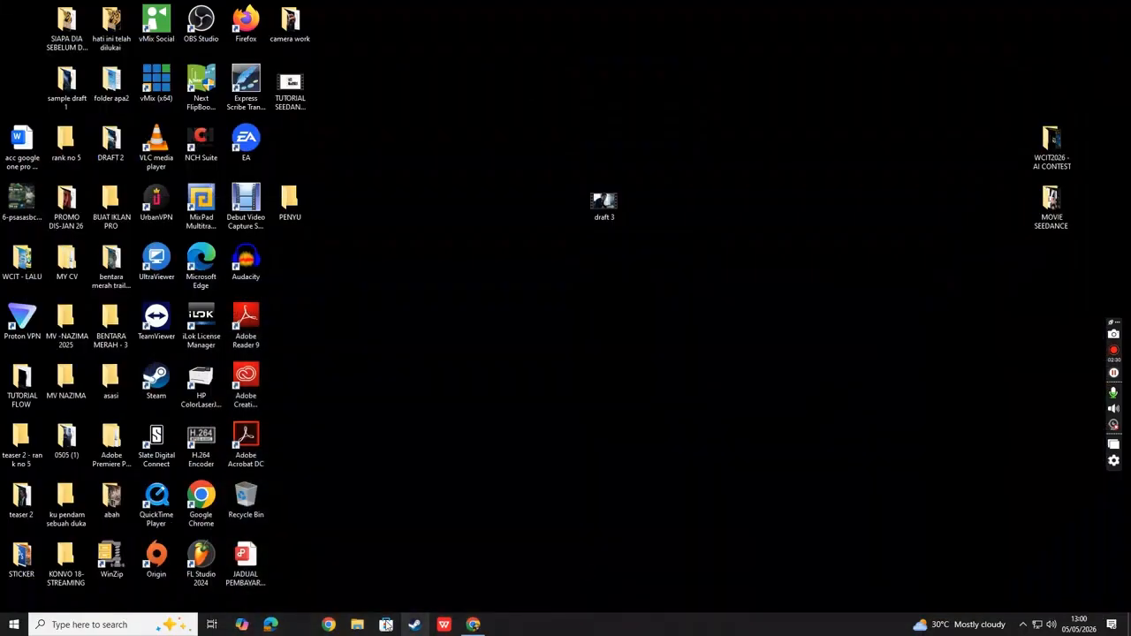
pyautogui.click(108, 624)
pyautogui.write('hand')
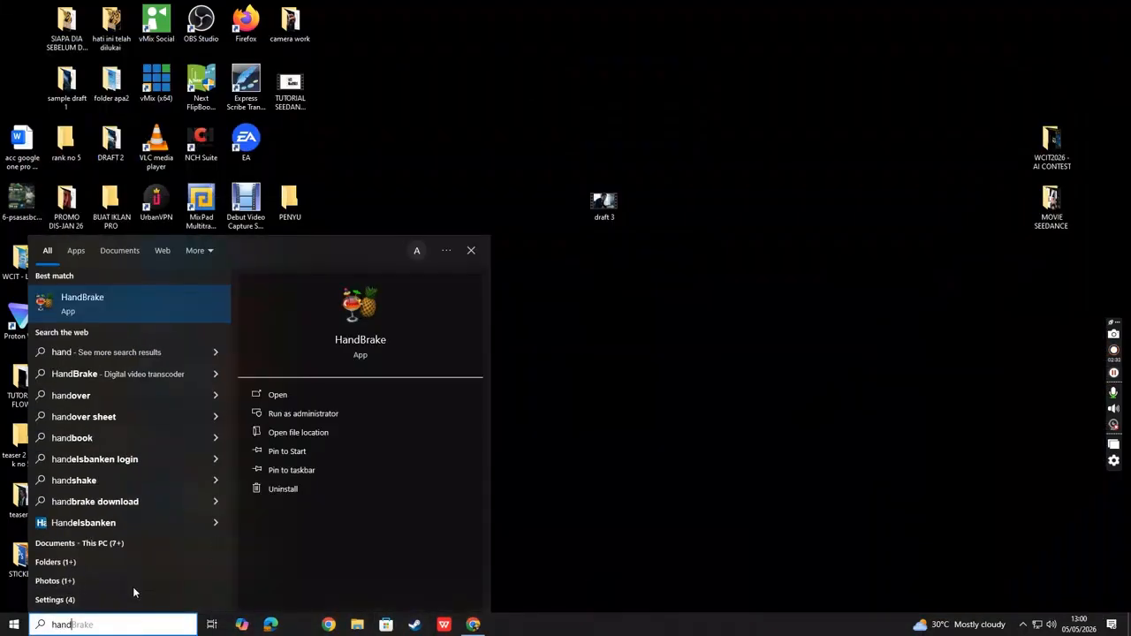
pyautogui.click(151, 315)
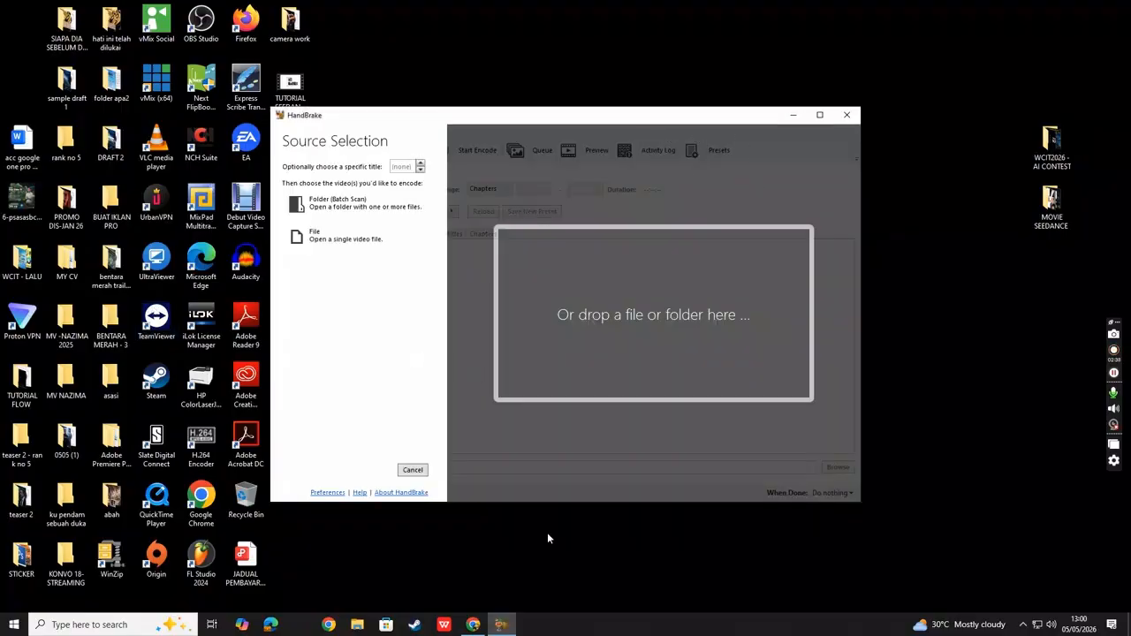
pyautogui.click(819, 116)
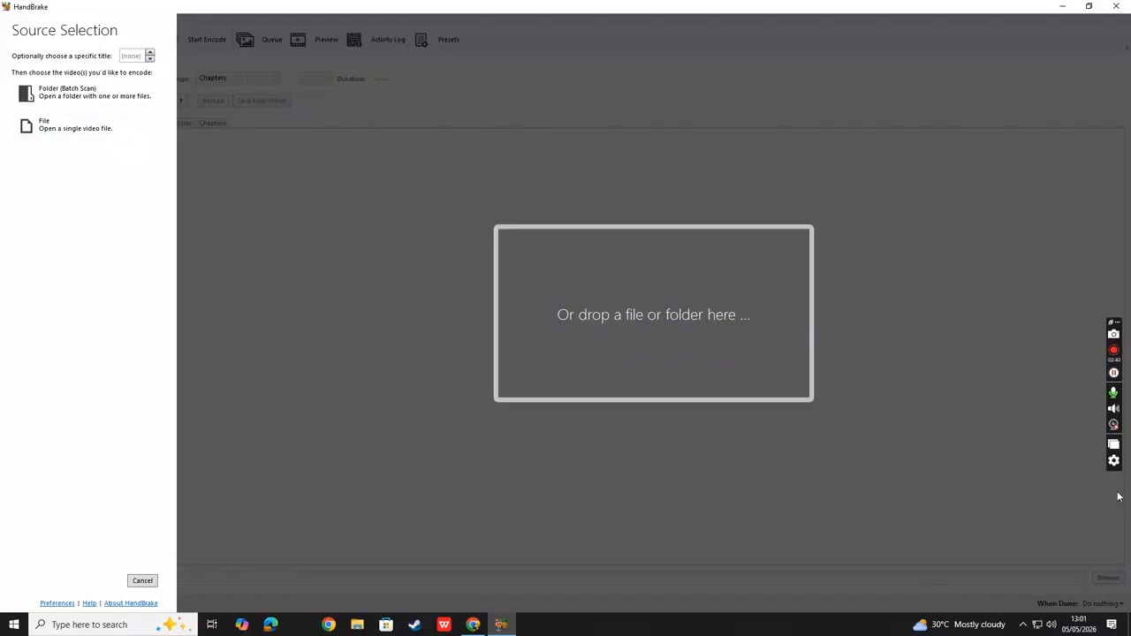
# - Open the single video file draft 3 from the Desktop as the encoding source
pyautogui.click(54, 135)
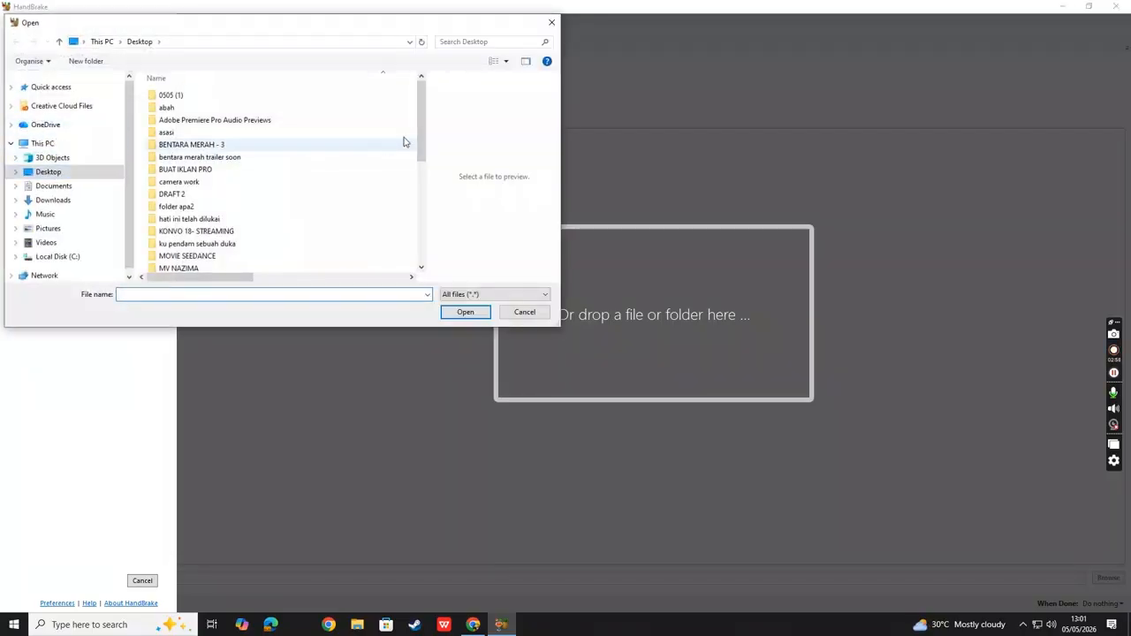
pyautogui.moveTo(424, 139); pyautogui.dragTo(424, 244)
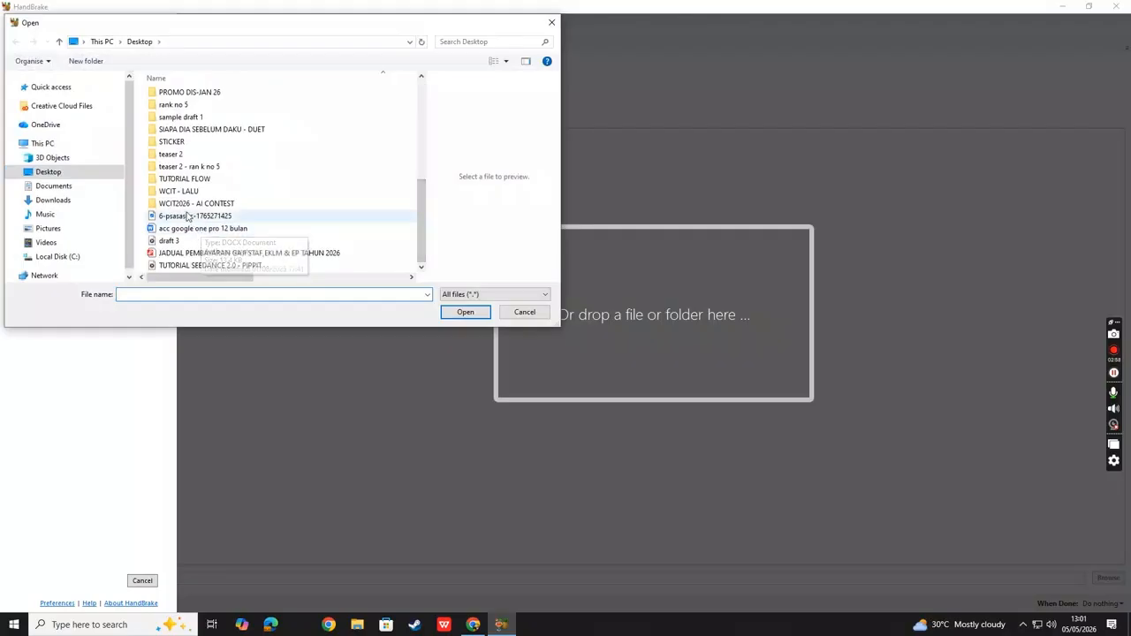
pyautogui.doubleClick(169, 241)
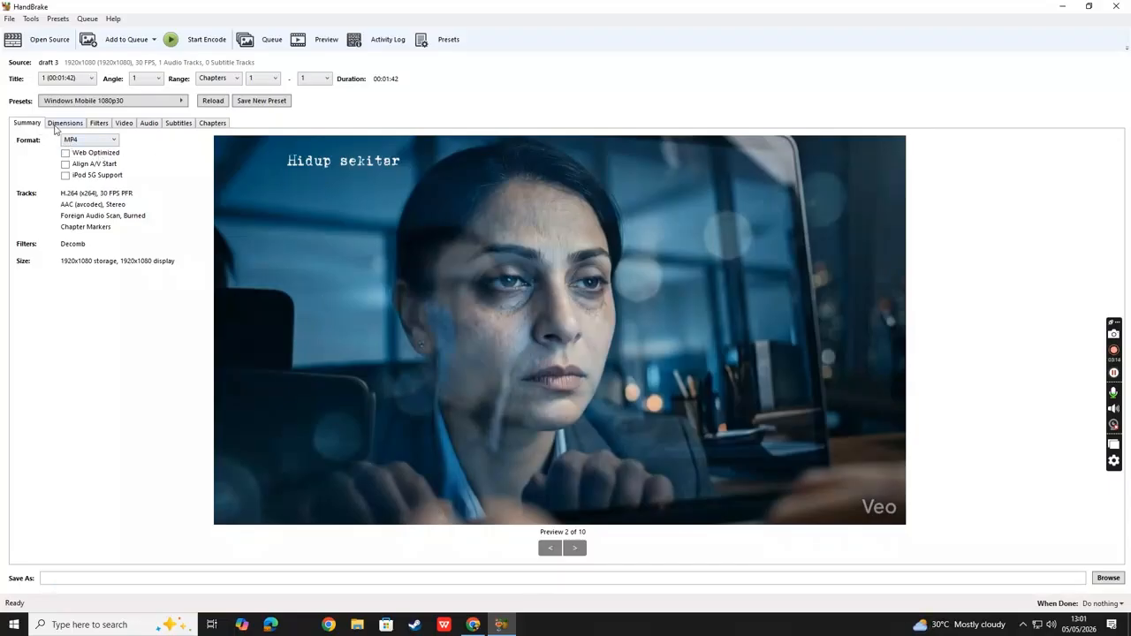
# - Set the video's constant quality to RF 28 in the video encoding settings
pyautogui.click(124, 125)
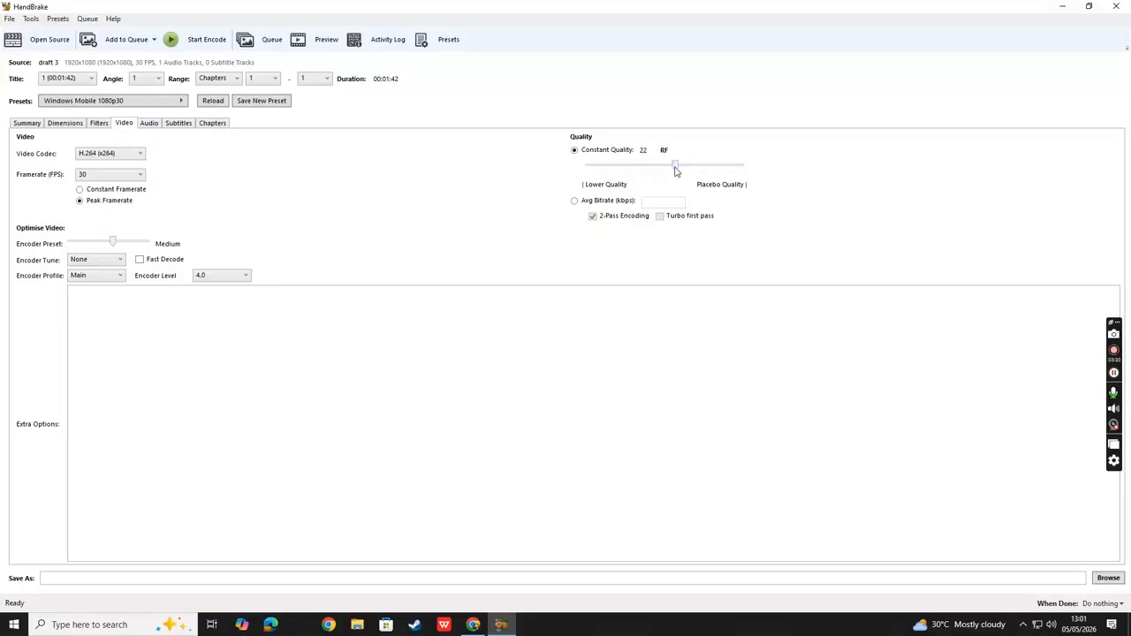
pyautogui.moveTo(677, 168); pyautogui.dragTo(664, 172)
pyautogui.moveTo(650, 168)
pyautogui.mouseDown()
pyautogui.moveTo(591, 170)
pyautogui.moveTo(642, 171)
pyautogui.mouseUp()
pyautogui.moveTo(671, 171); pyautogui.dragTo(669, 170)
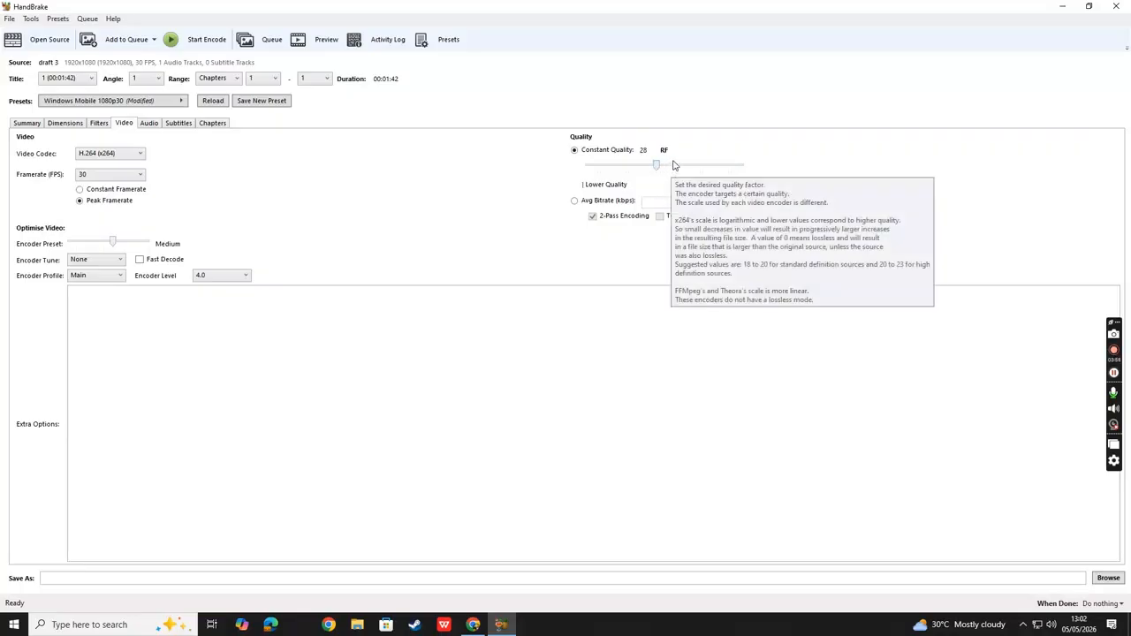
pyautogui.click(667, 167)
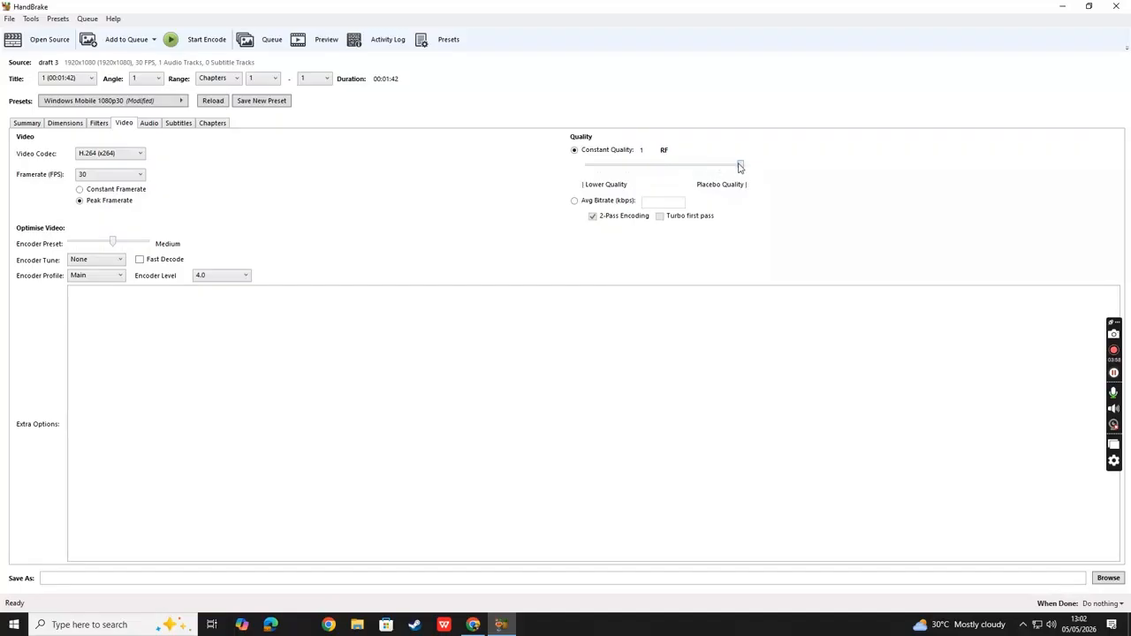
pyautogui.moveTo(672, 164); pyautogui.dragTo(658, 173)
# - Set the output destination to an mp4 file named test on the Desktop
pyautogui.click(1106, 579)
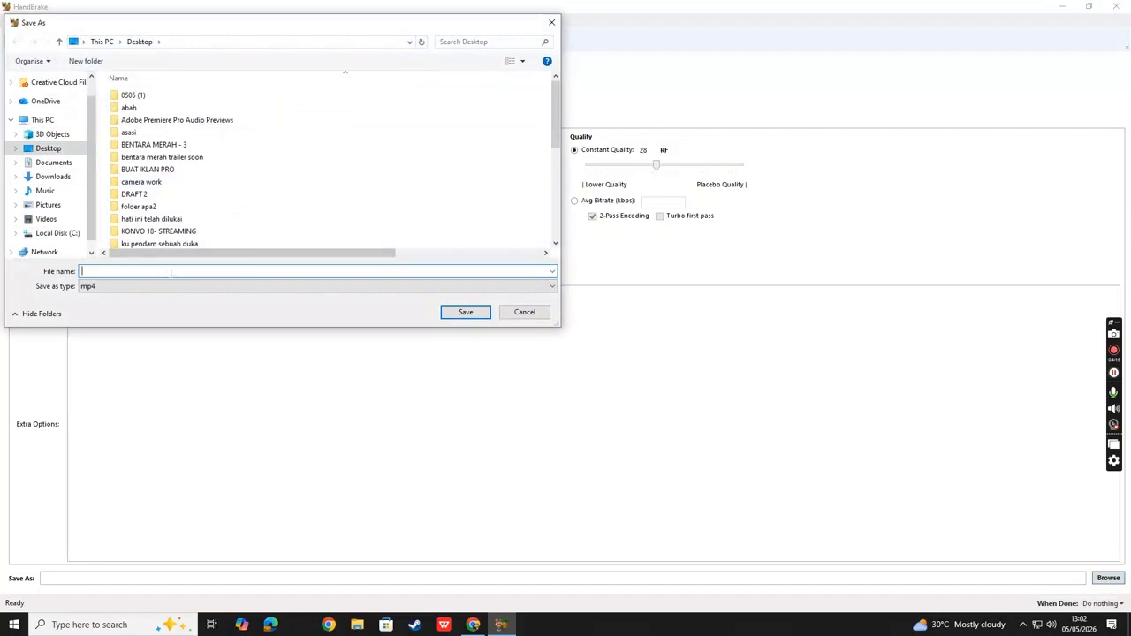
pyautogui.write('test')
pyautogui.click(465, 314)
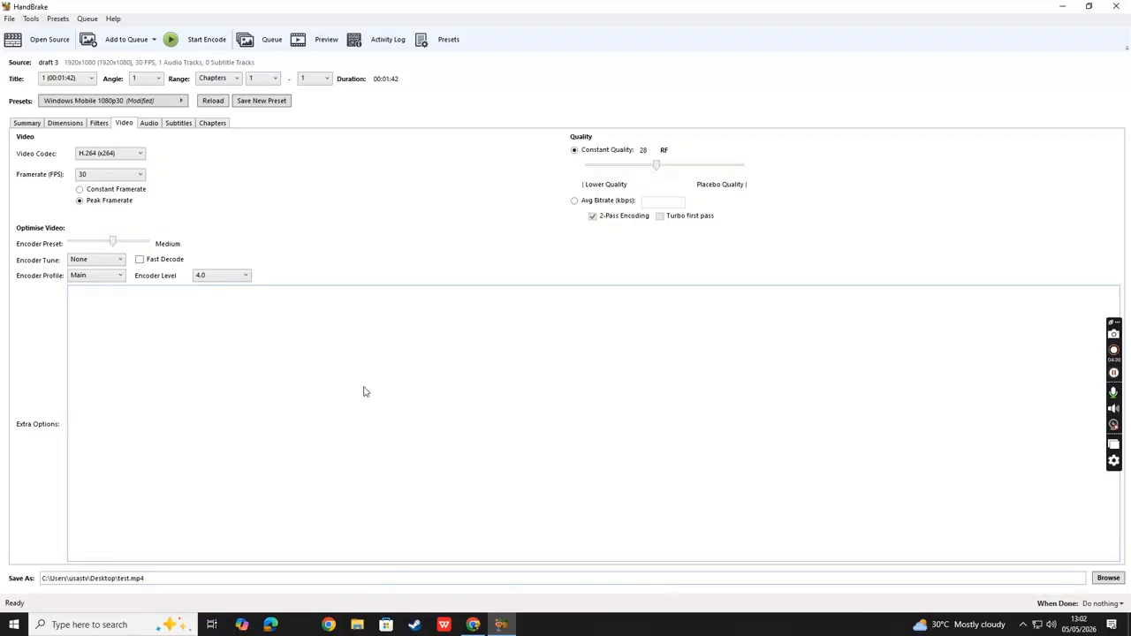
# - Start the encode of draft 3, wait for it to finish, and minimize the HandBrake window
pyautogui.click(198, 41)
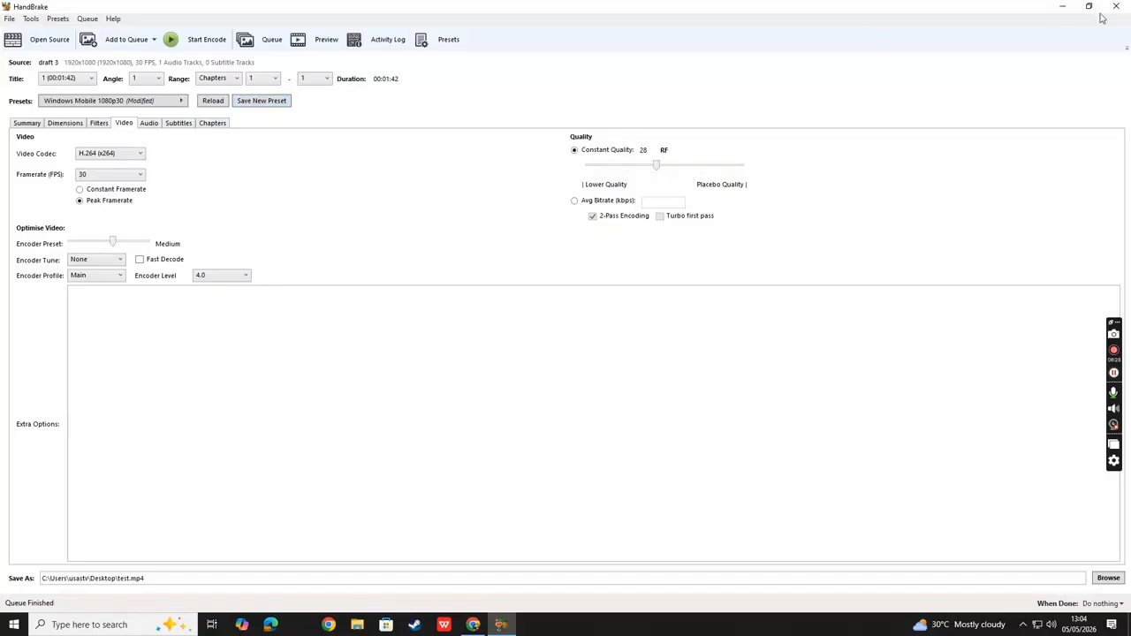
pyautogui.click(1062, 6)
# - Move the draft 3 video to a clear area of the desktop and check its file size in the file properties
pyautogui.moveTo(619, 214); pyautogui.dragTo(794, 210)
pyautogui.rightClick(783, 202)
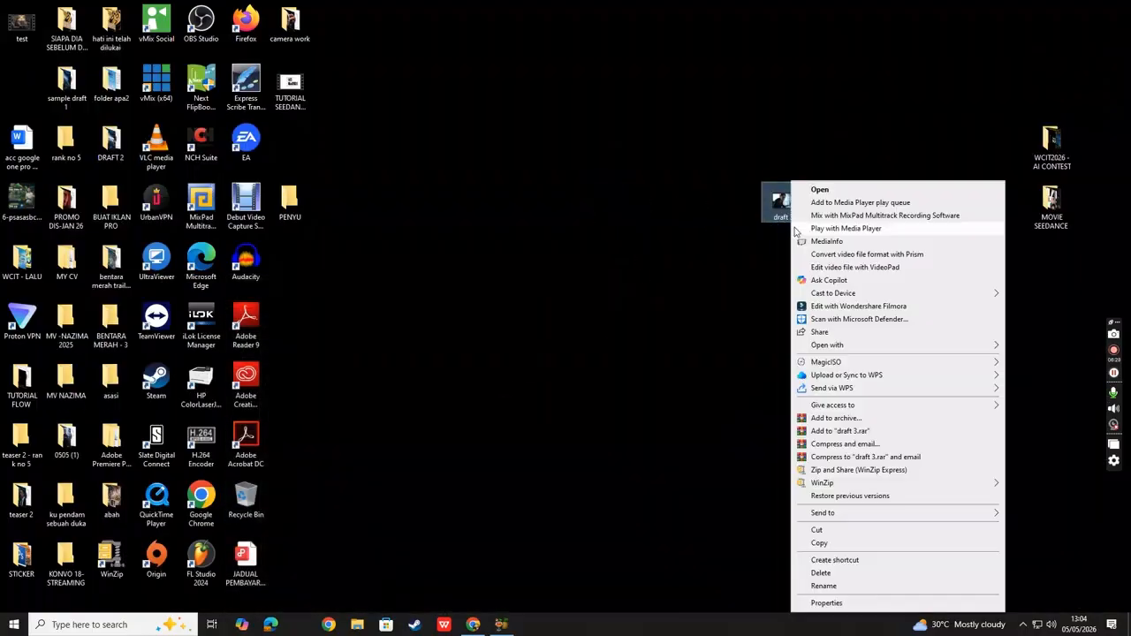
pyautogui.click(832, 610)
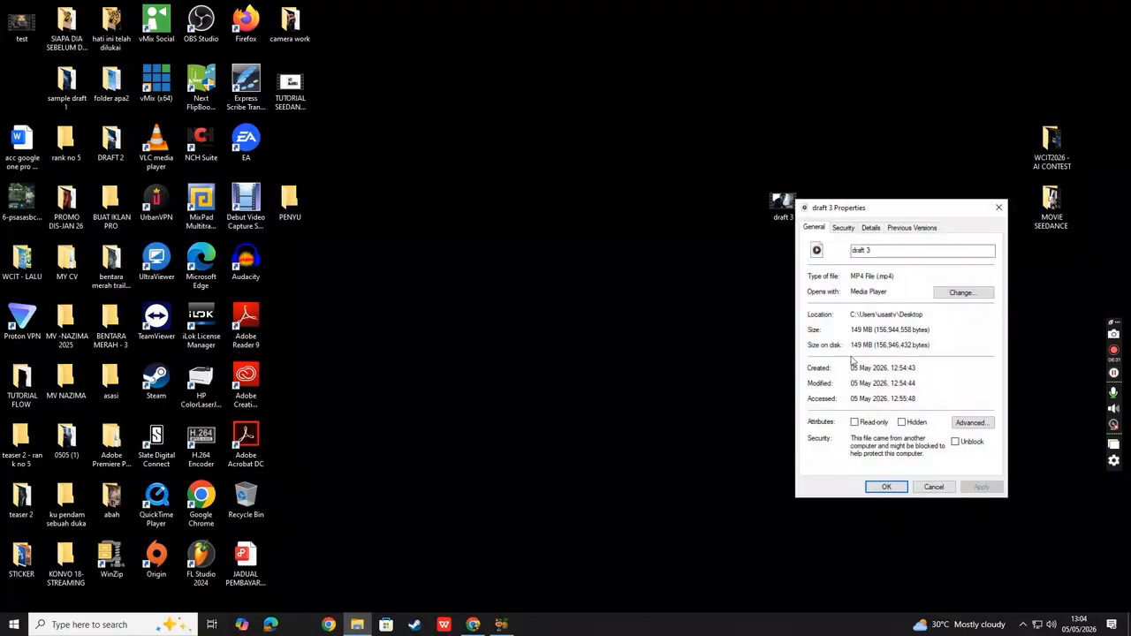
pyautogui.click(932, 487)
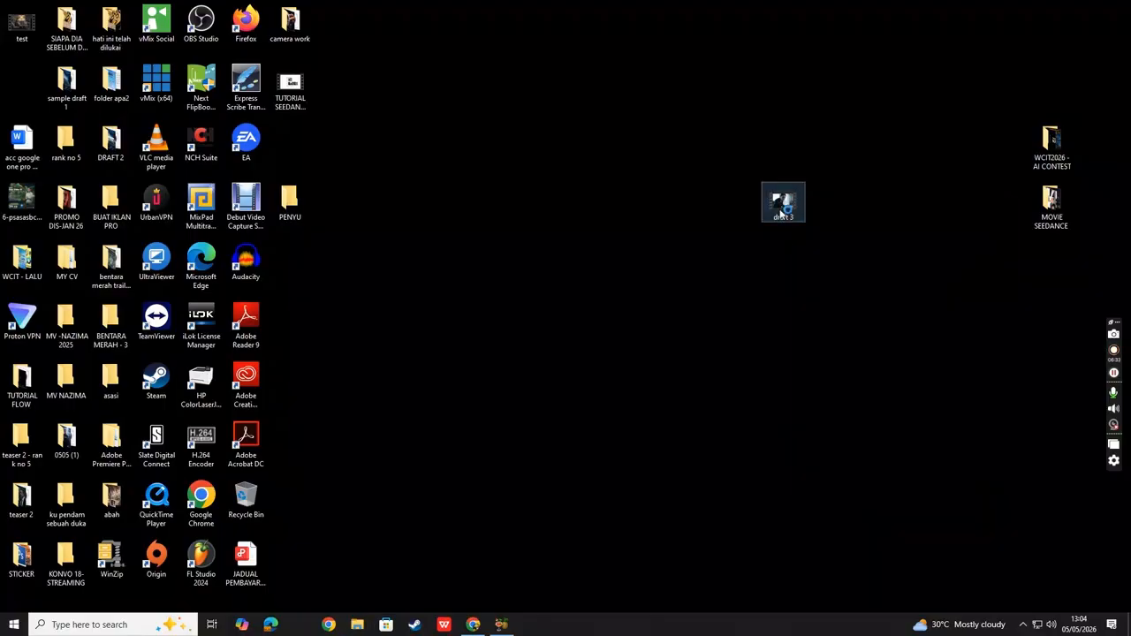
# - Play the original draft 3 video, skip through several early scenes to judge its picture quality, and close the player
pyautogui.doubleClick(782, 209)
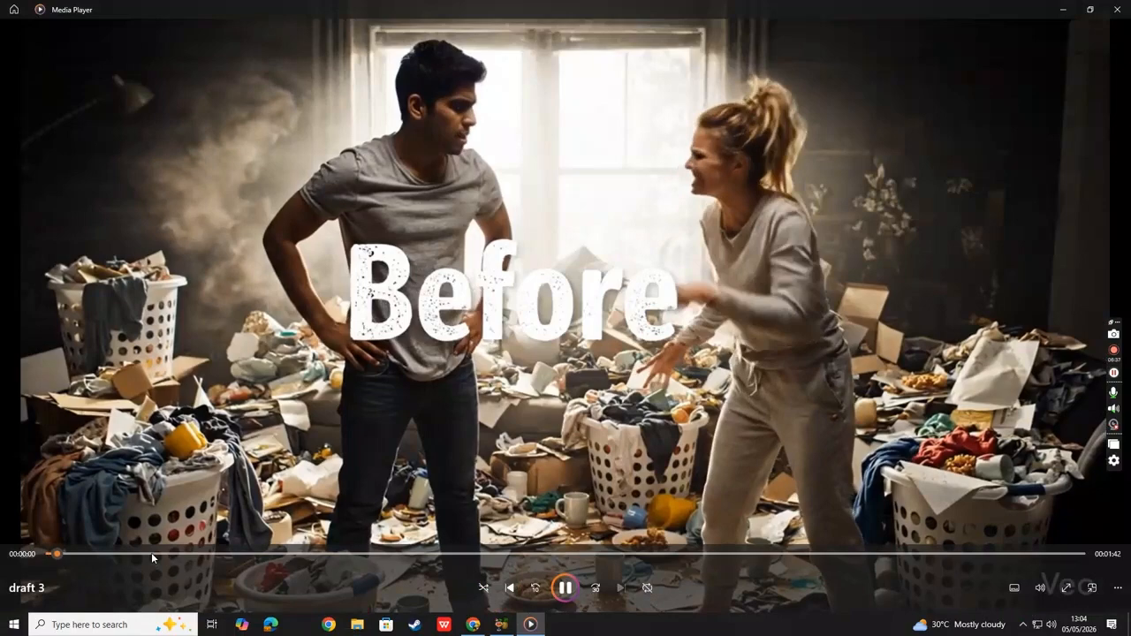
pyautogui.click(152, 552)
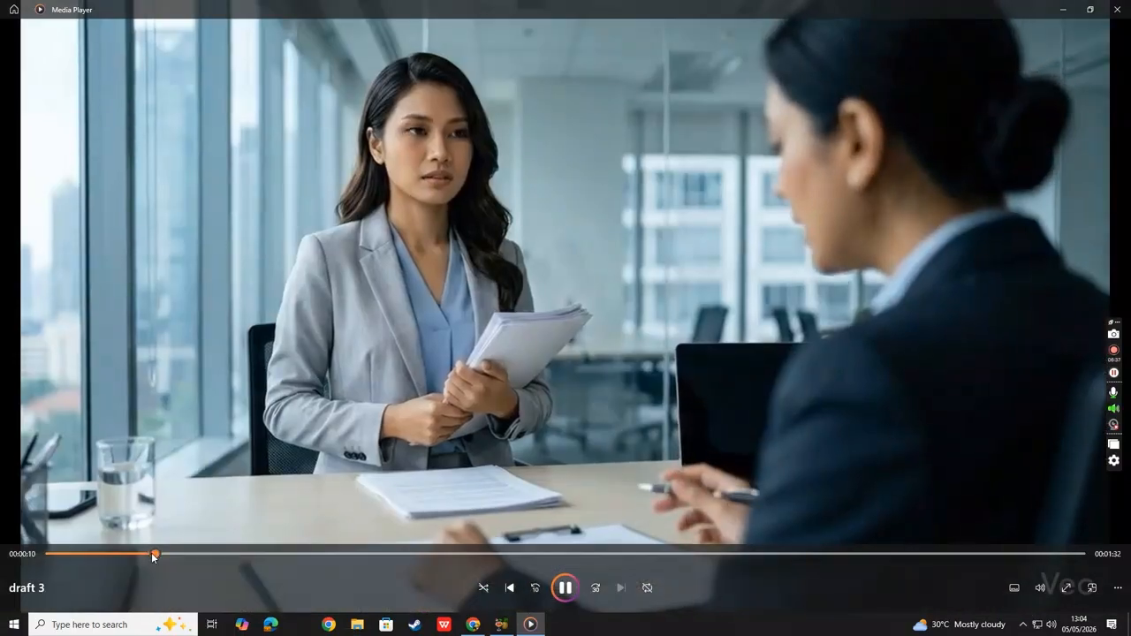
pyautogui.click(111, 553)
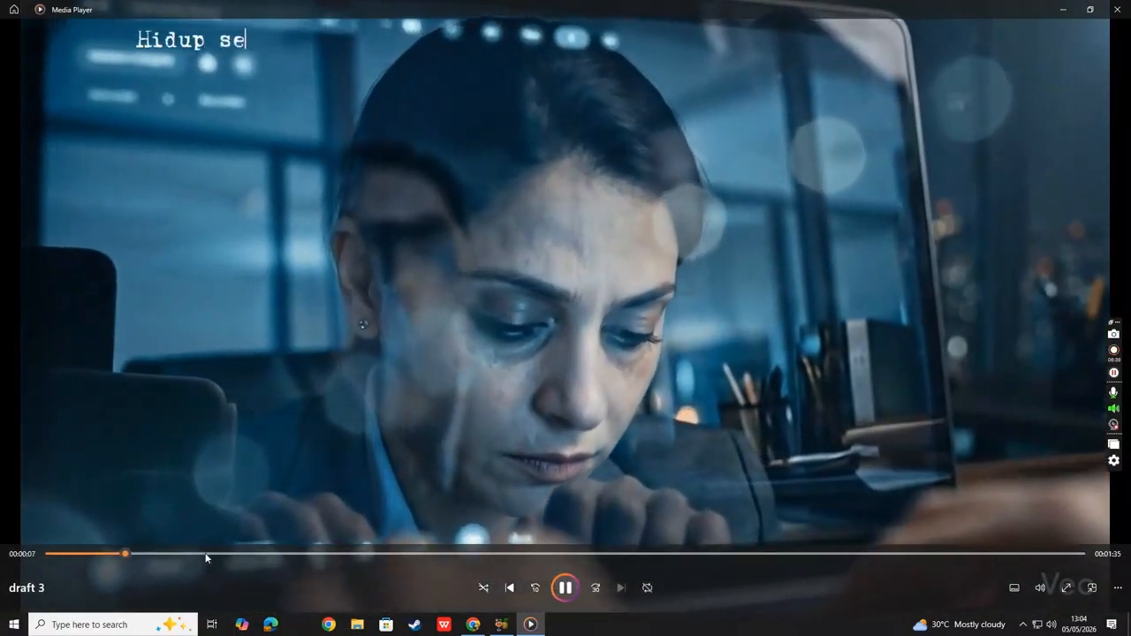
pyautogui.click(227, 554)
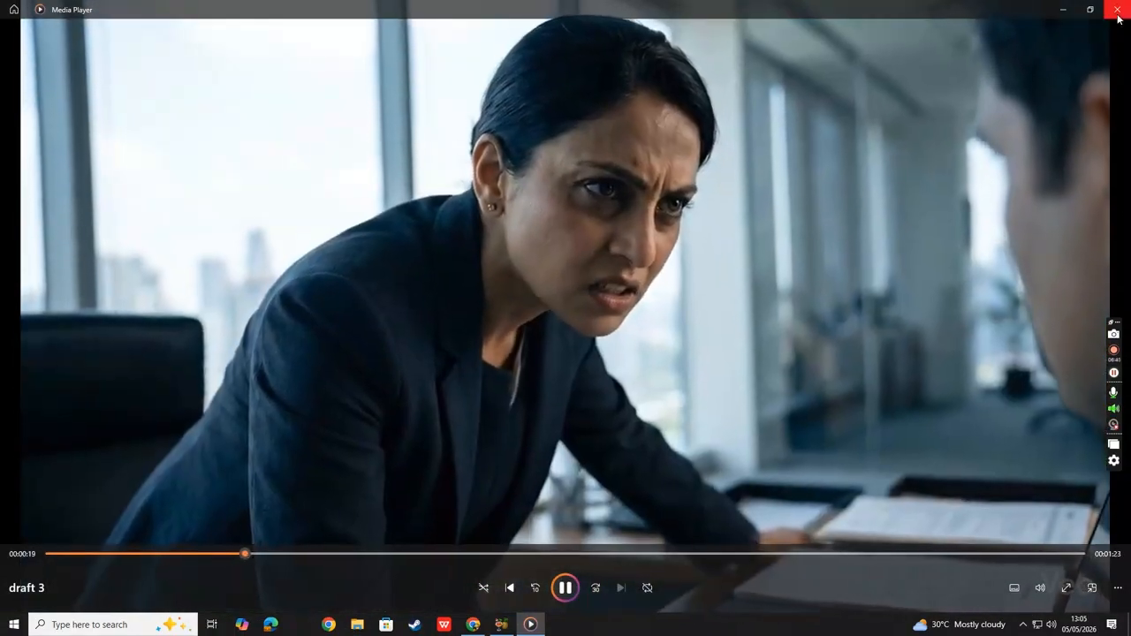
pyautogui.hotkey('alt', 'F4')
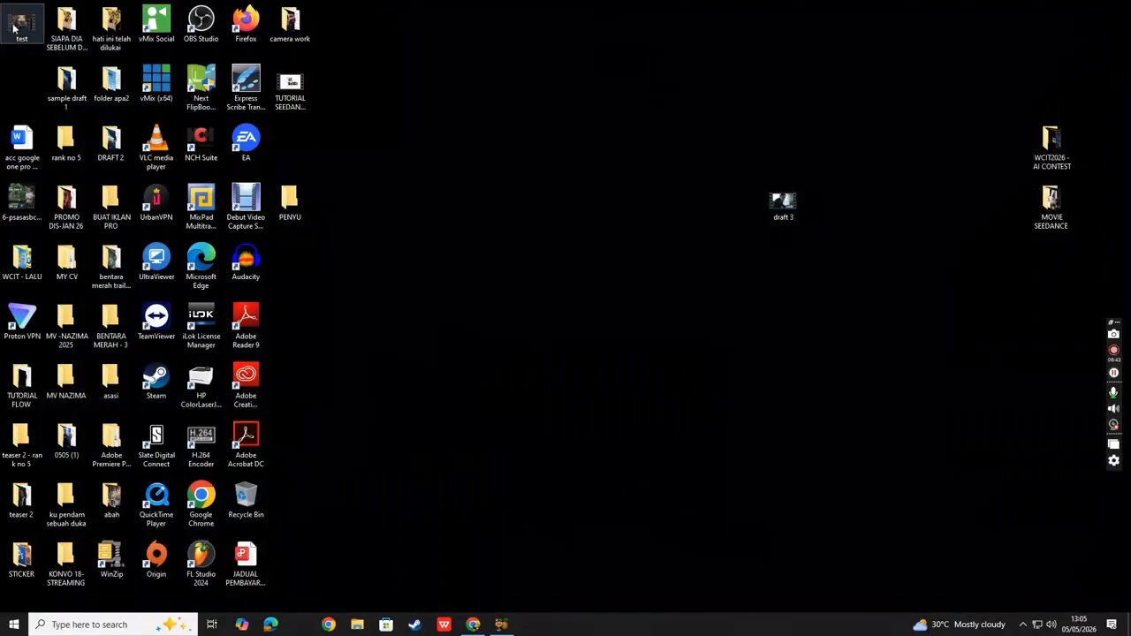
# - Place the encoded test video beside draft 3 on the desktop and check its file size in the file properties
pyautogui.moveTo(21, 25); pyautogui.dragTo(717, 204)
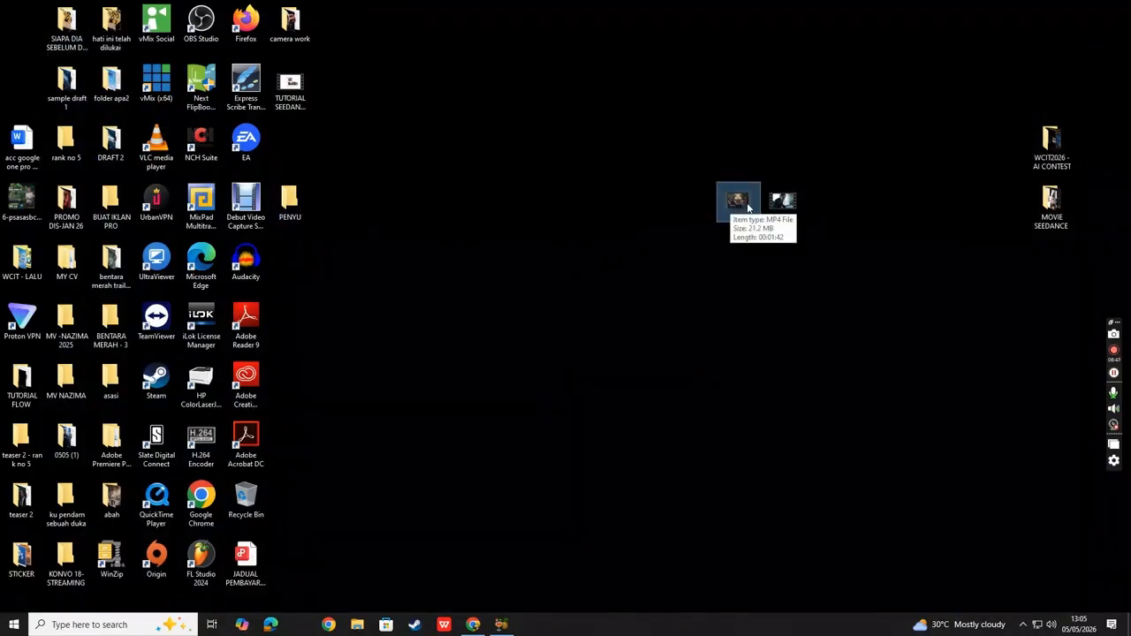
pyautogui.rightClick(747, 206)
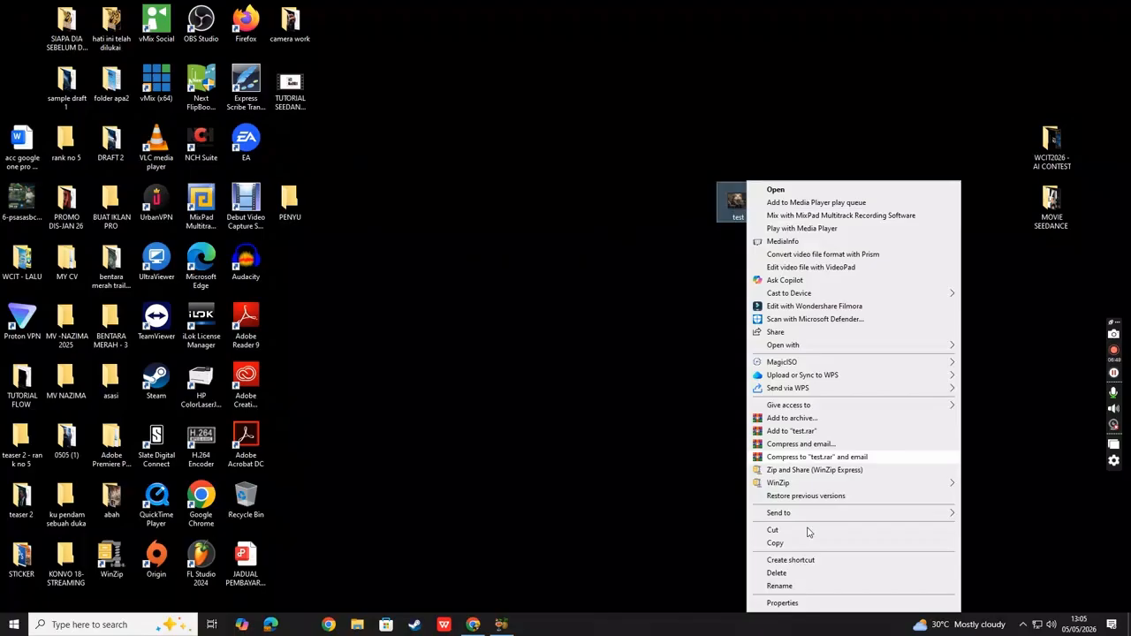
pyautogui.click(806, 606)
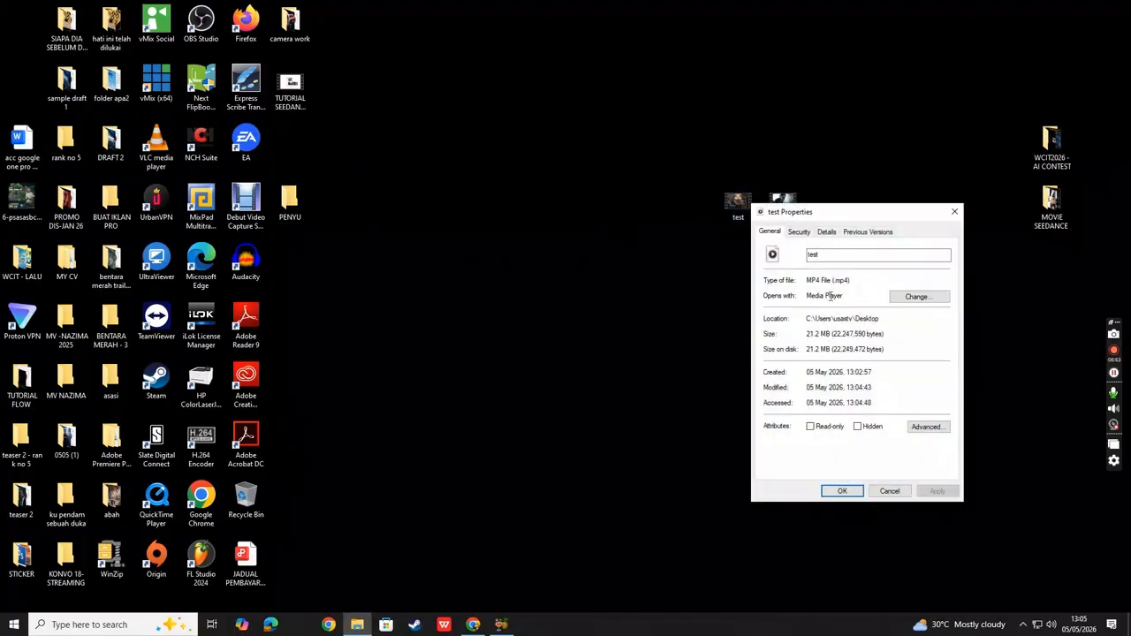
pyautogui.click(955, 211)
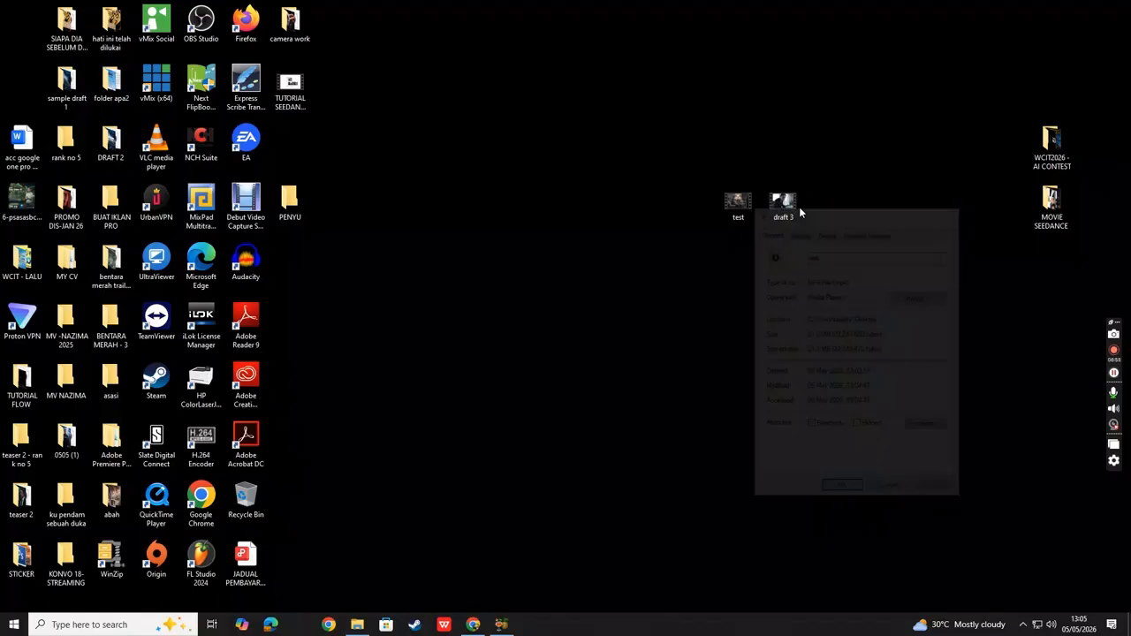
# - Play the encoded test video, skip through scenes across its first half to judge the picture quality, and close the player
pyautogui.doubleClick(747, 206)
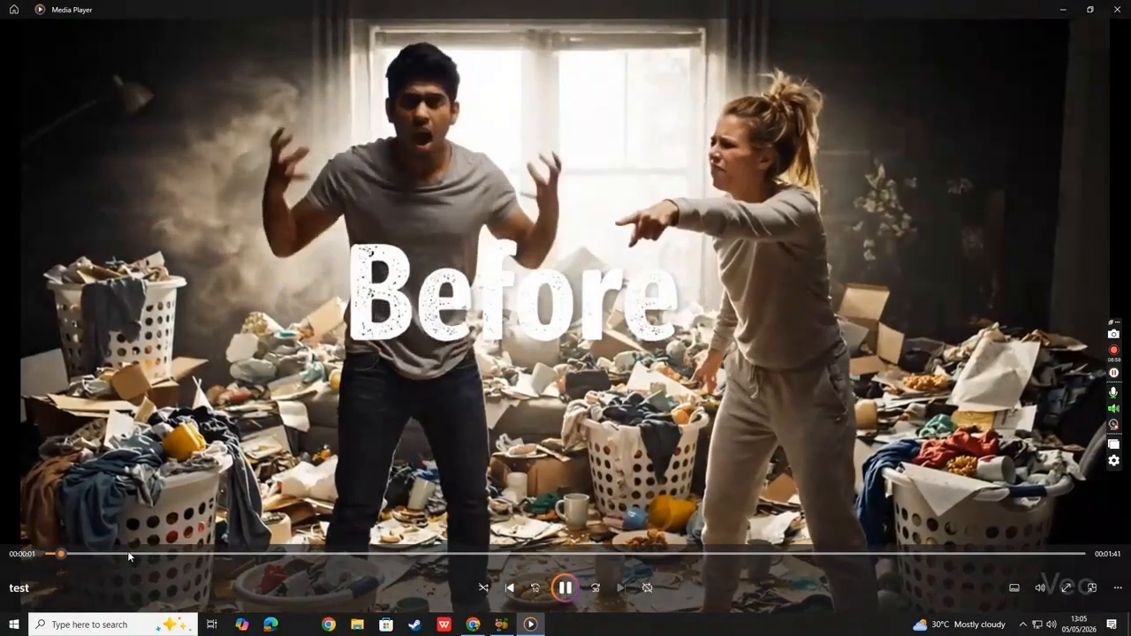
pyautogui.click(128, 554)
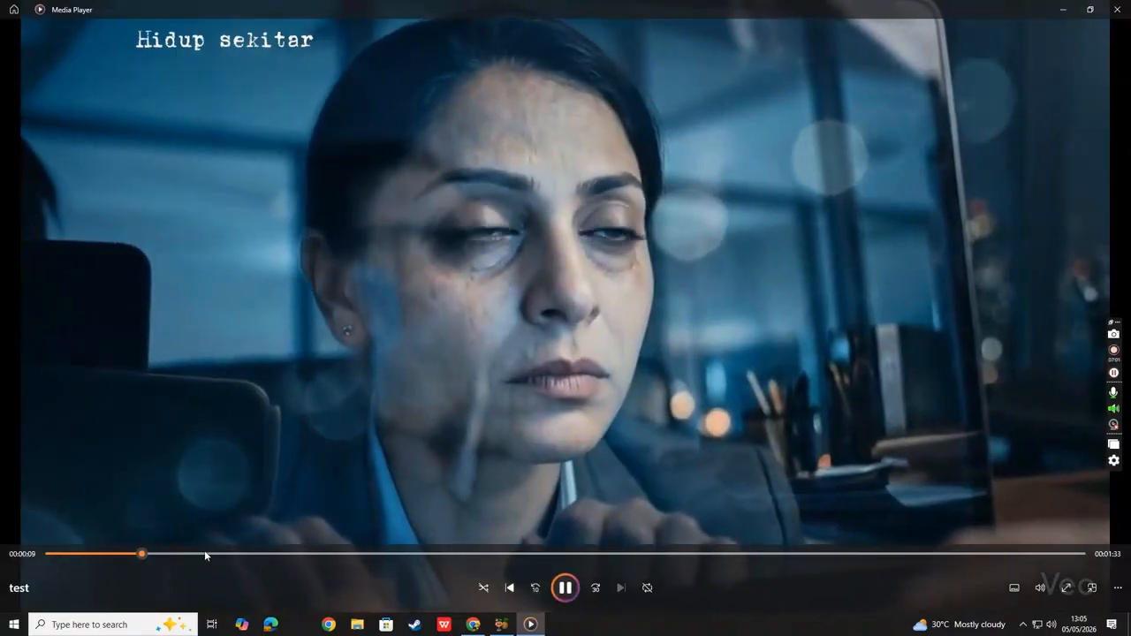
pyautogui.click(205, 554)
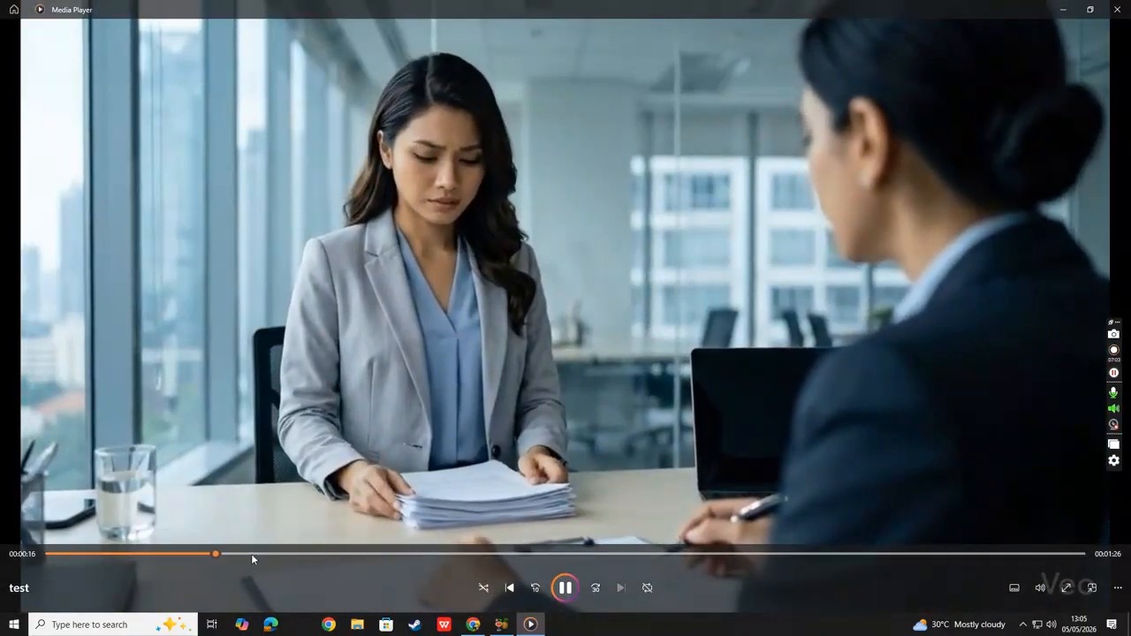
pyautogui.click(251, 554)
pyautogui.click(1040, 588)
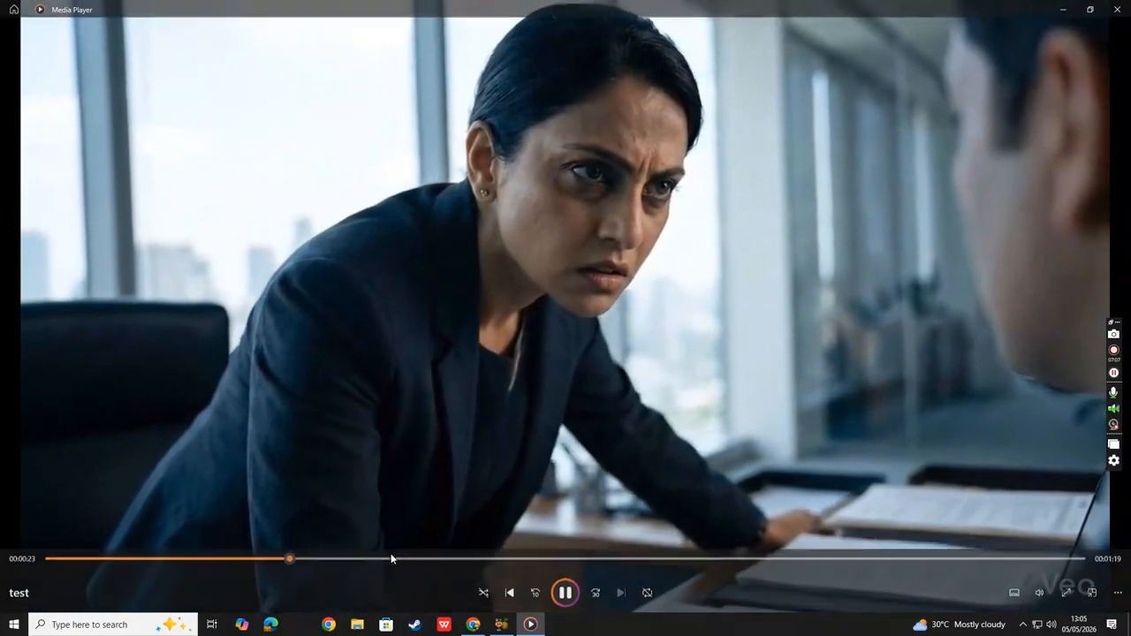
pyautogui.click(382, 557)
pyautogui.click(430, 557)
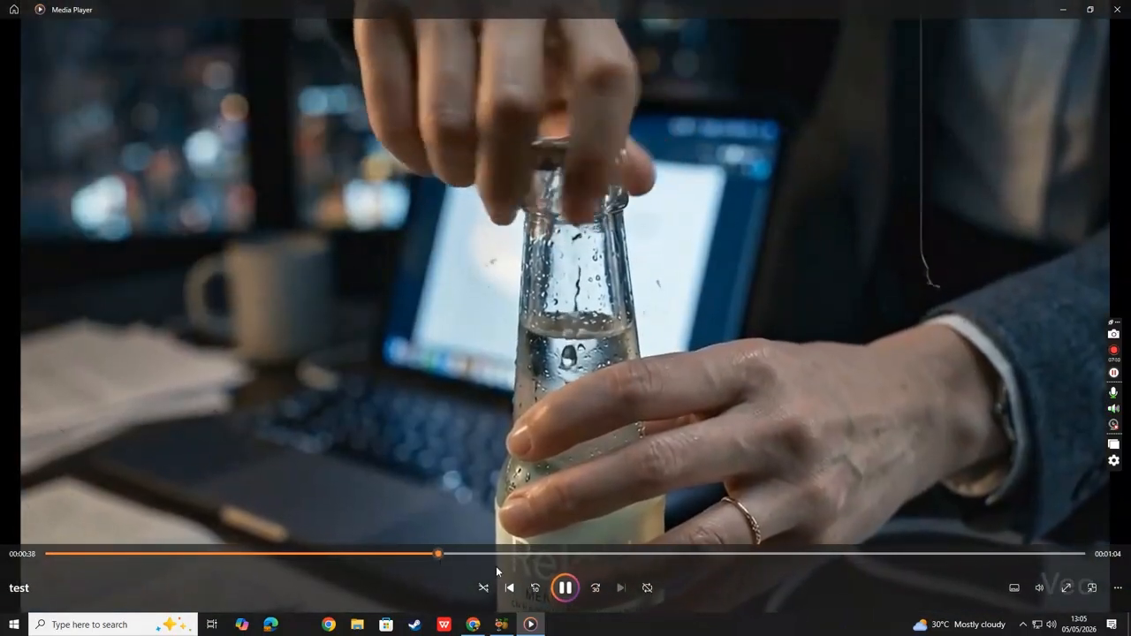
pyautogui.click(493, 555)
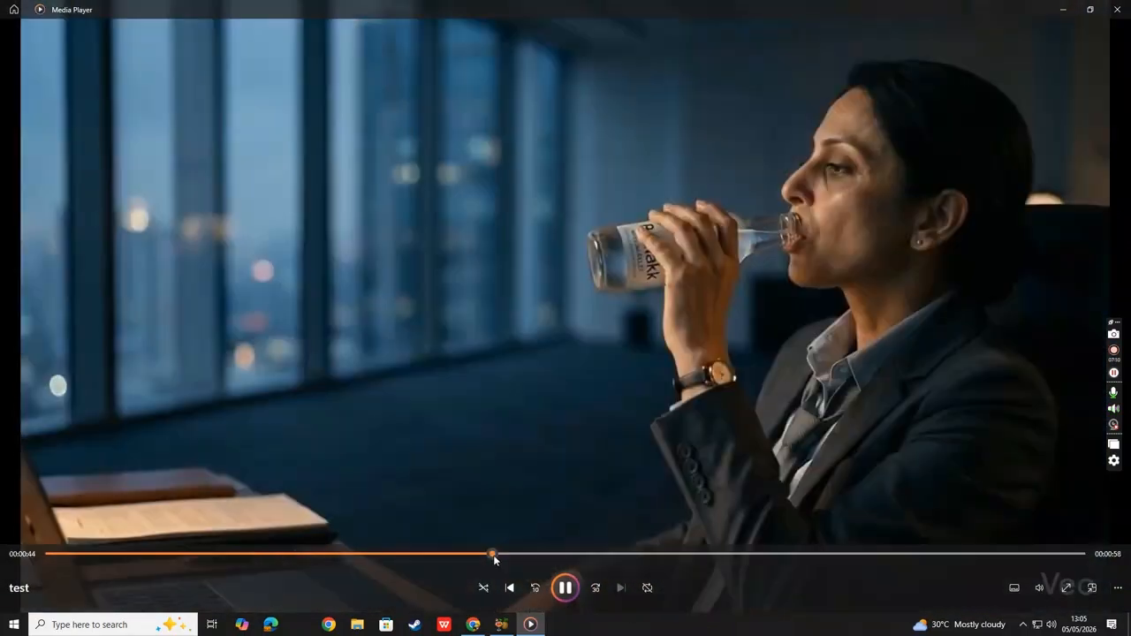
pyautogui.click(1117, 9)
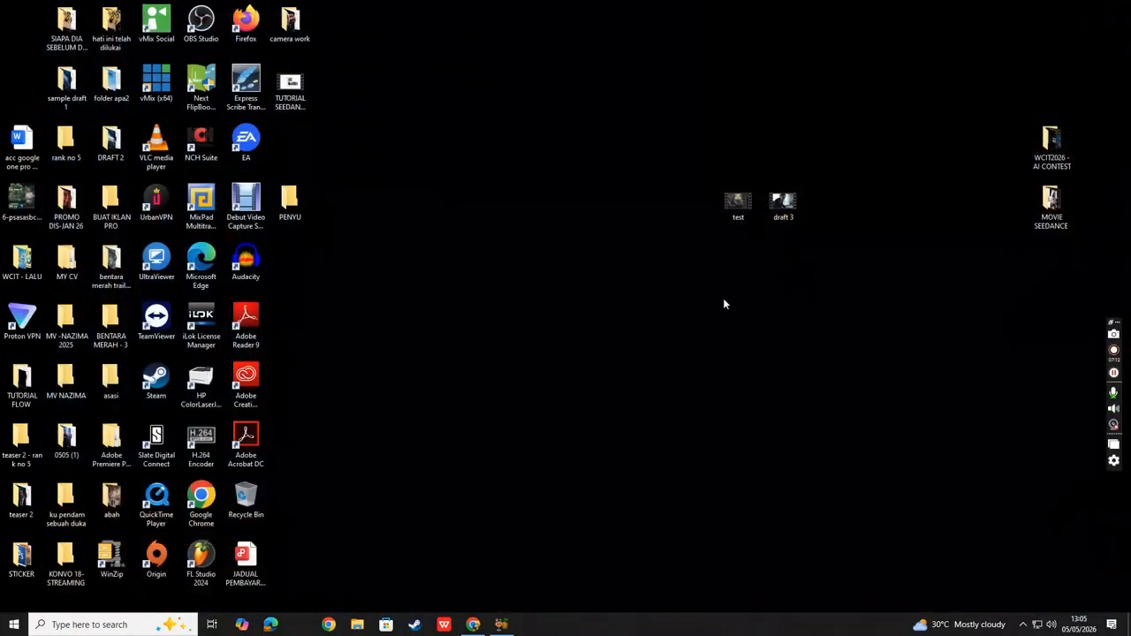
# - Review the test video's file size in its properties once more and switch back to HandBrake
pyautogui.rightClick(735, 210)
pyautogui.click(767, 603)
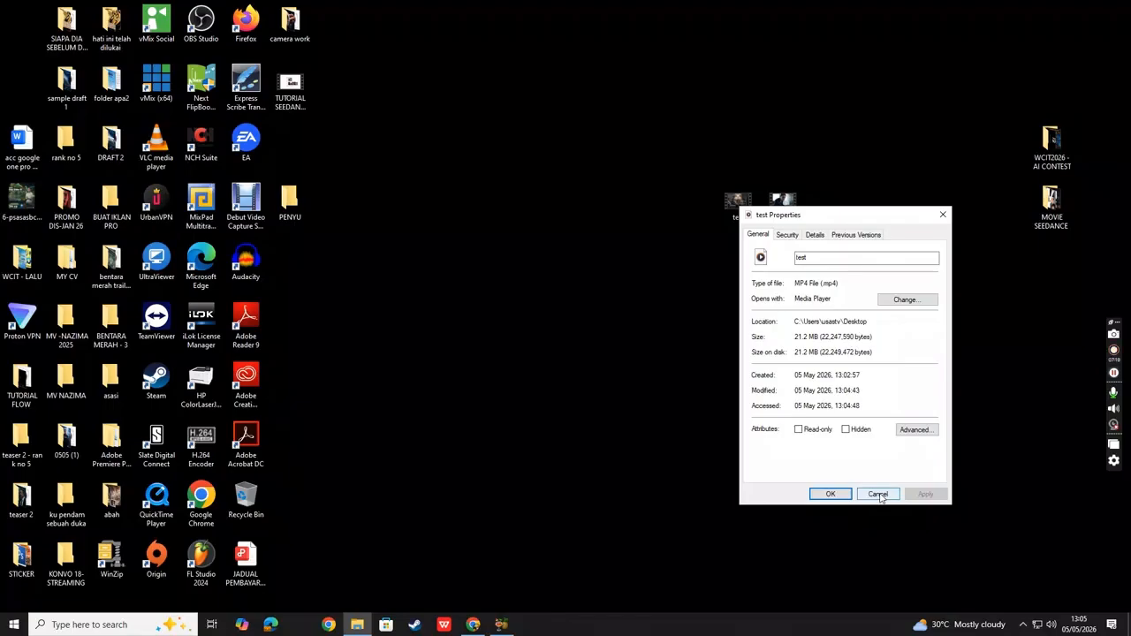
pyautogui.click(879, 495)
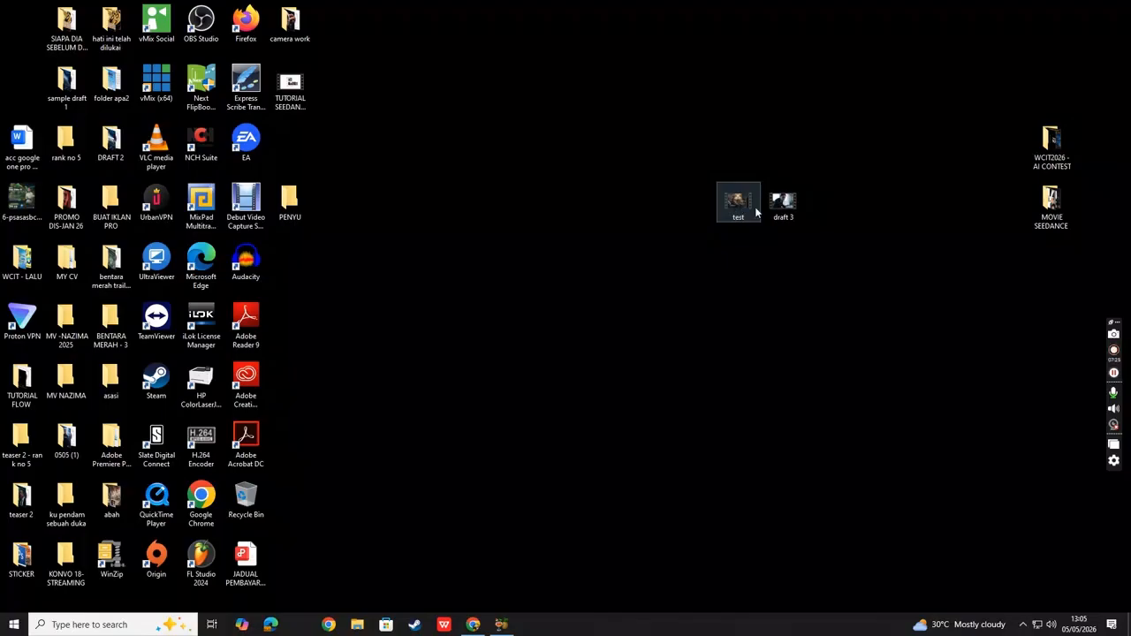
pyautogui.click(501, 625)
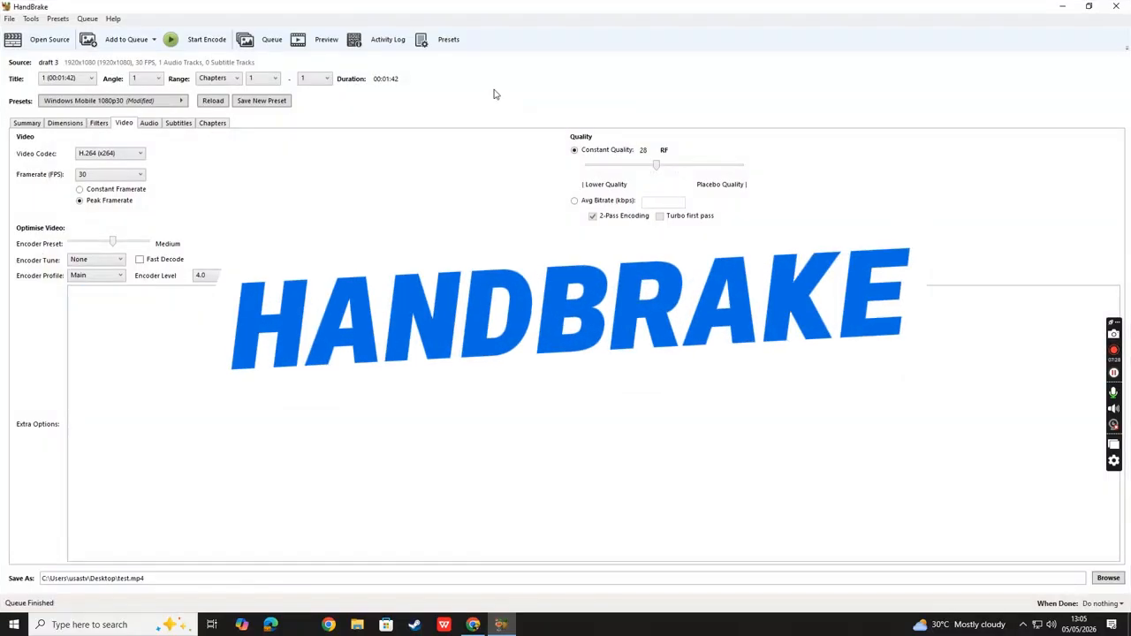